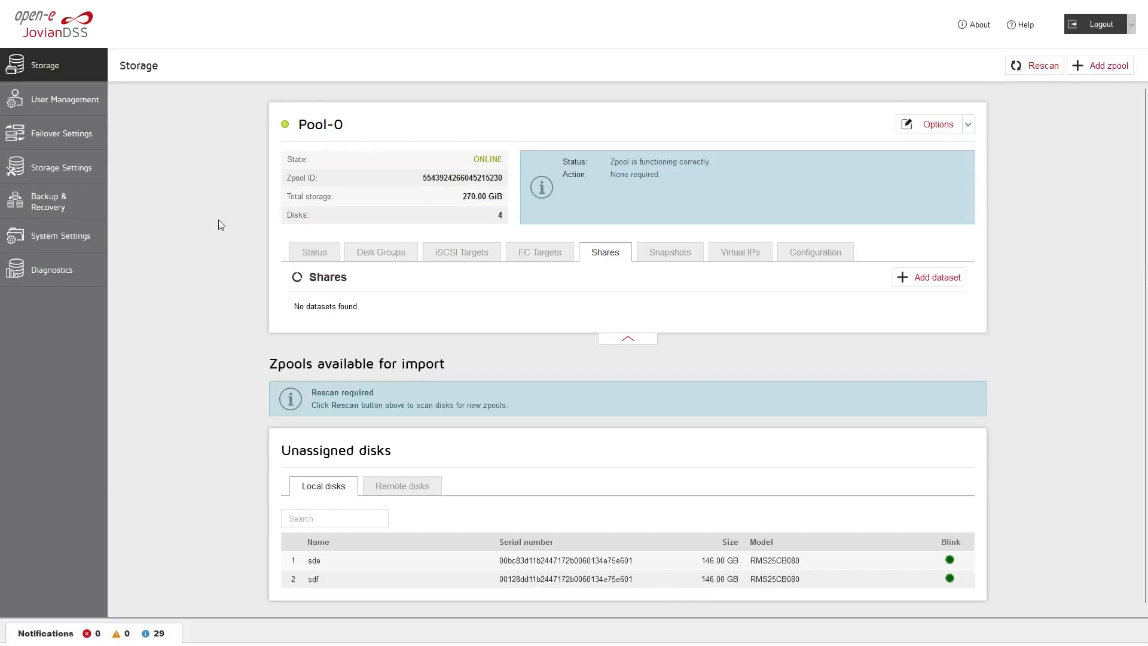
Go to the User Management page from the left sidebar
left_click(87, 108)
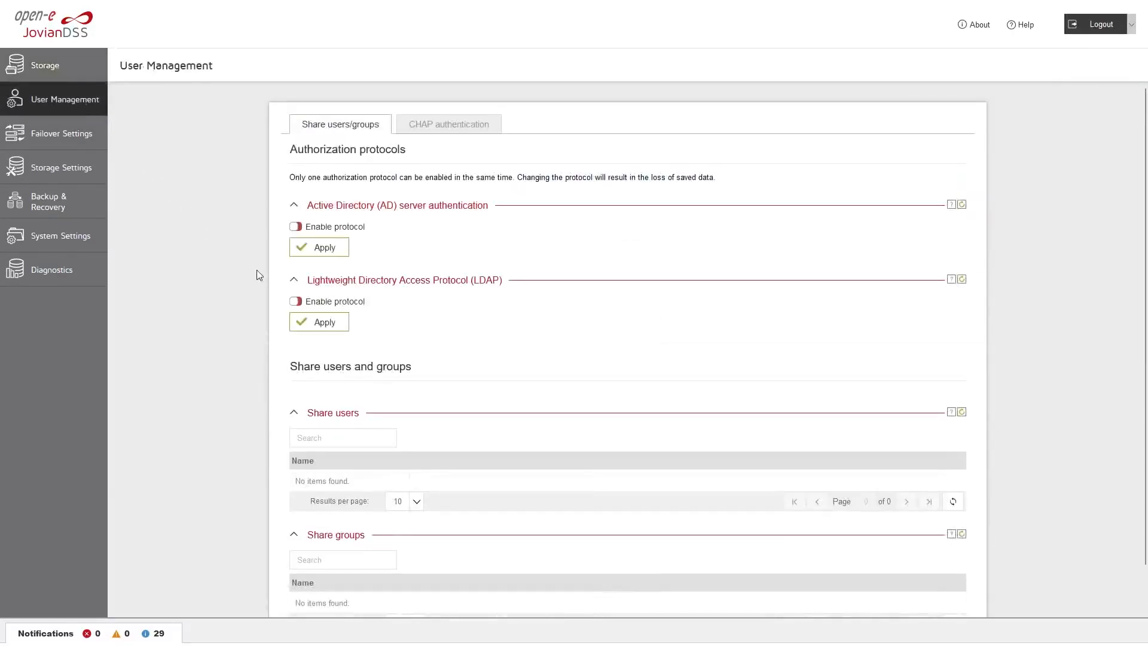
Enable LDAP authorization for dc=internal,dc=lan with a confirmed password, accepting the SMB restart
left_click(296, 302)
left_click(425, 371)
type("••••••")
key("Tab")
type("••••••")
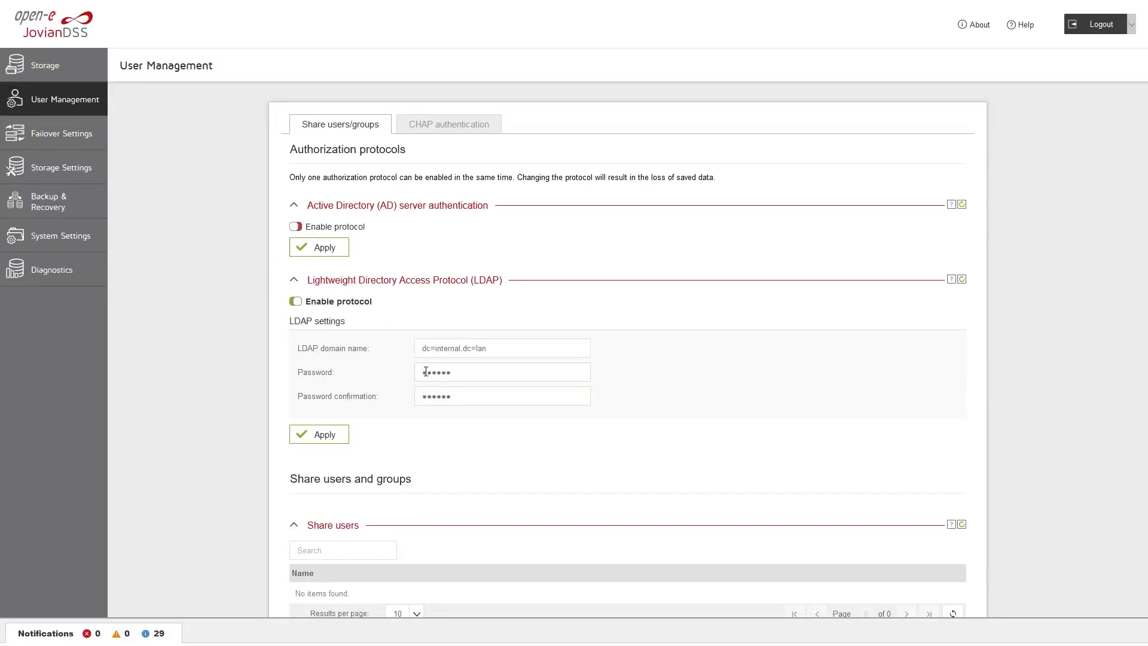
left_click(334, 431)
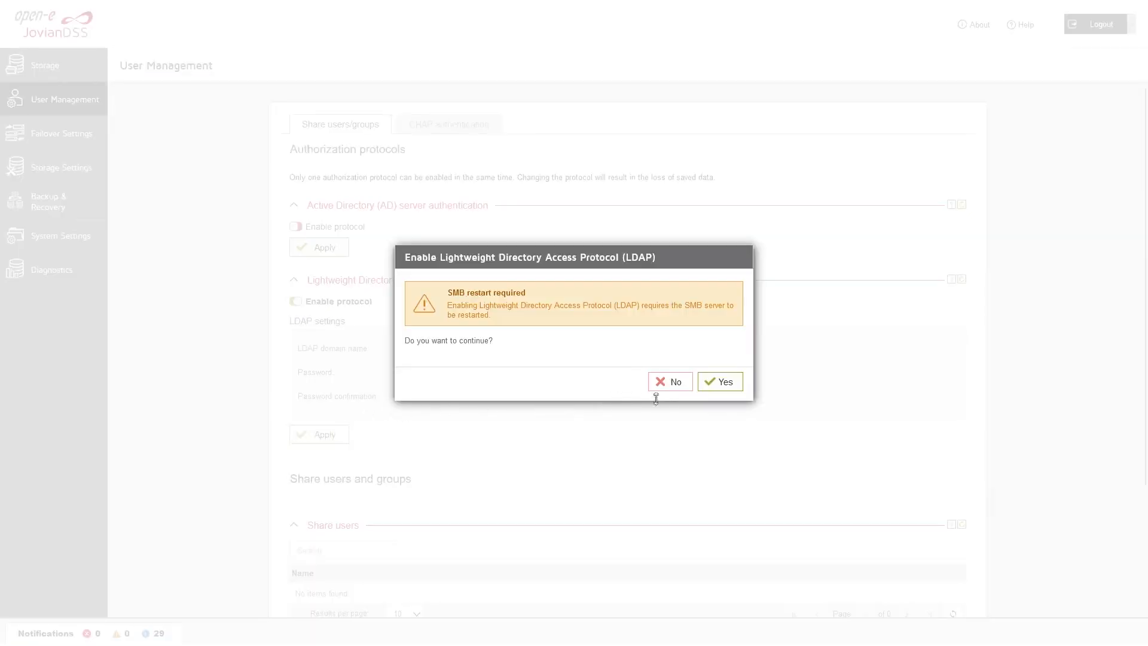
left_click(722, 391)
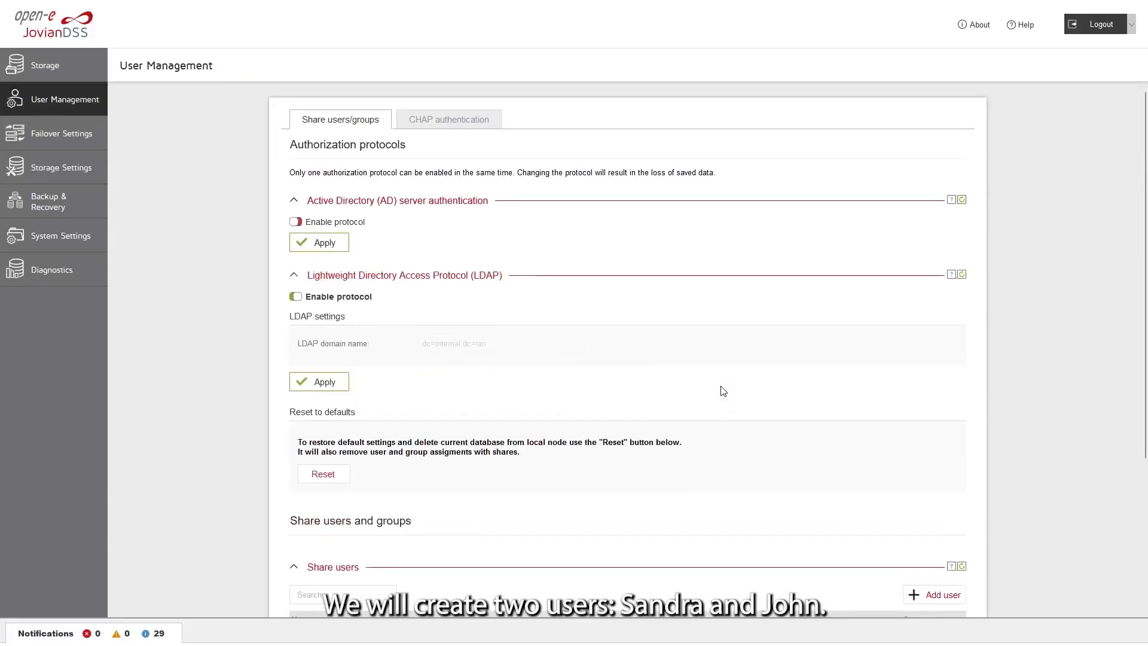
Add the first share user, the future read-write user, with a password
scroll(723, 391, "down", 3)
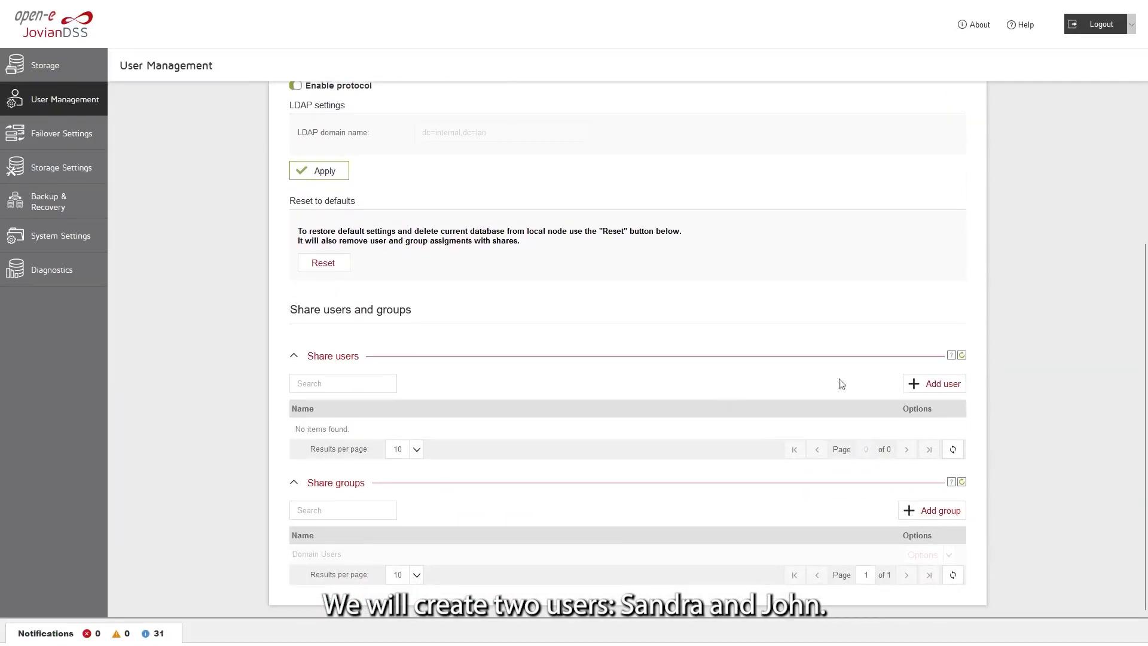
left_click(908, 385)
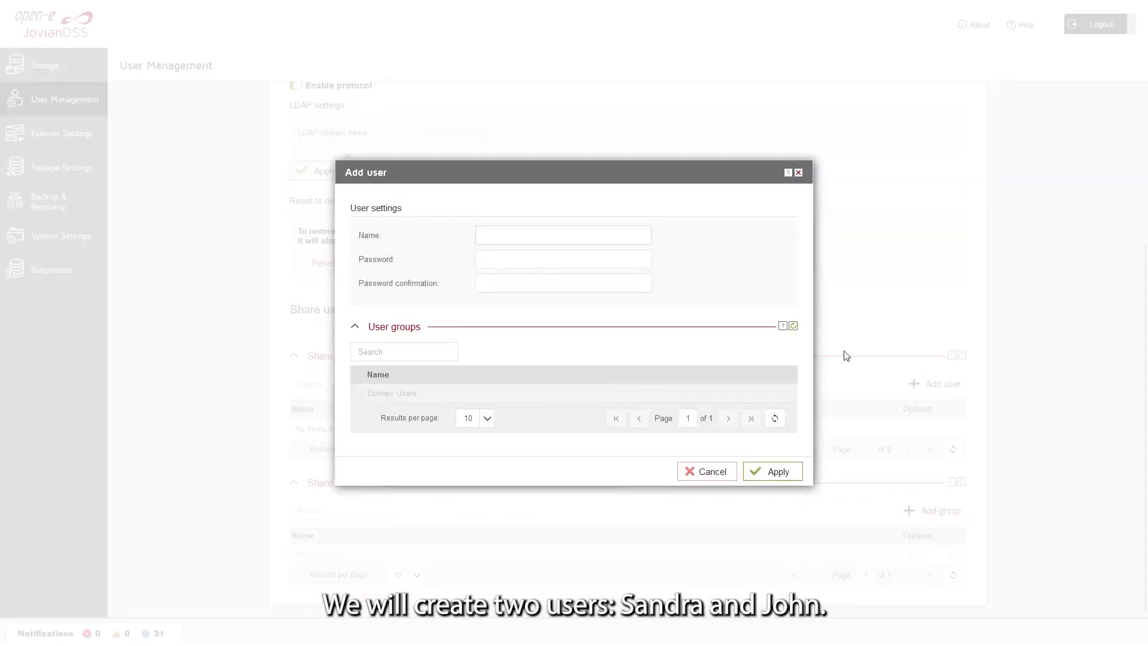
type("Sandra")
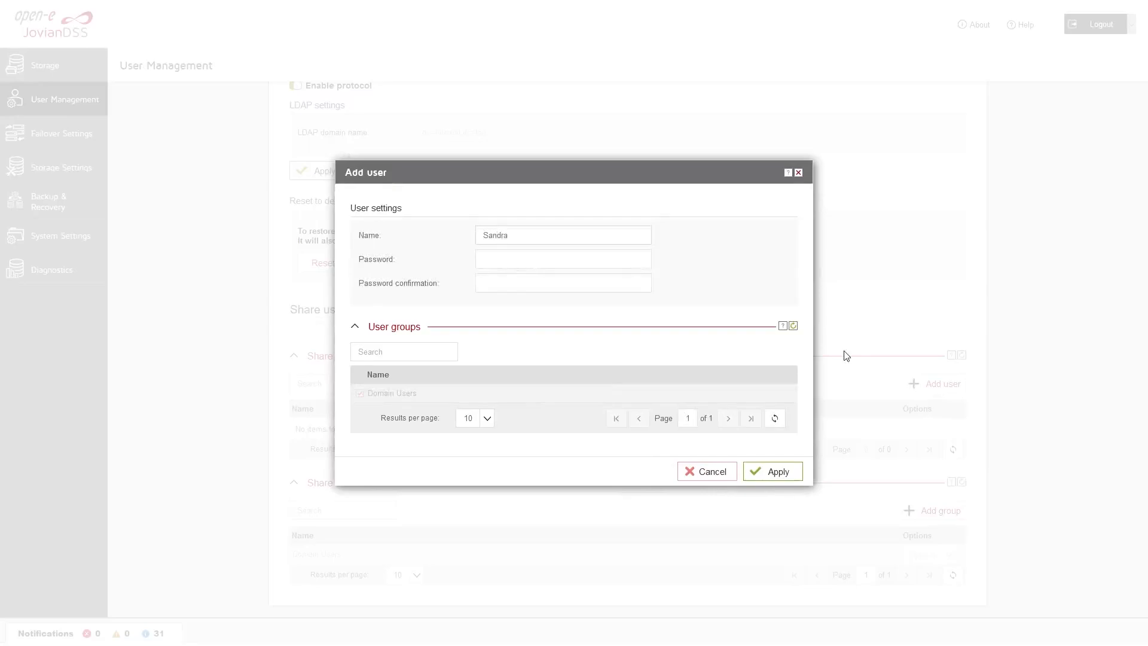
type("123456")
key("Tab")
type("123456")
left_click(790, 471)
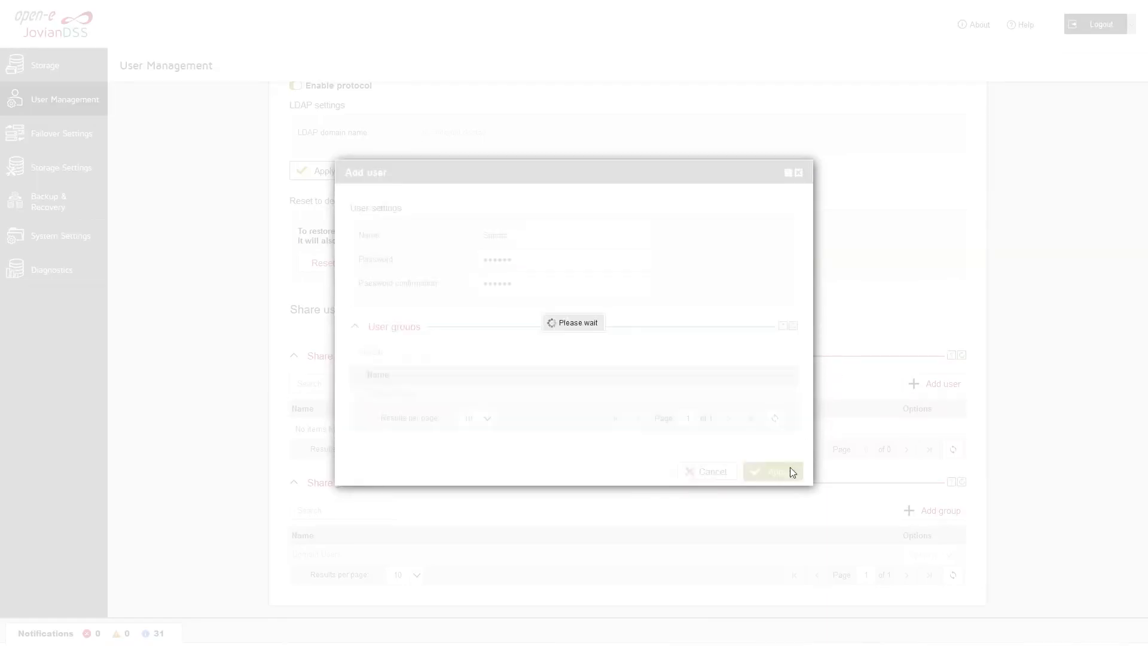
Add a second share user with a confirmed password
left_click(934, 385)
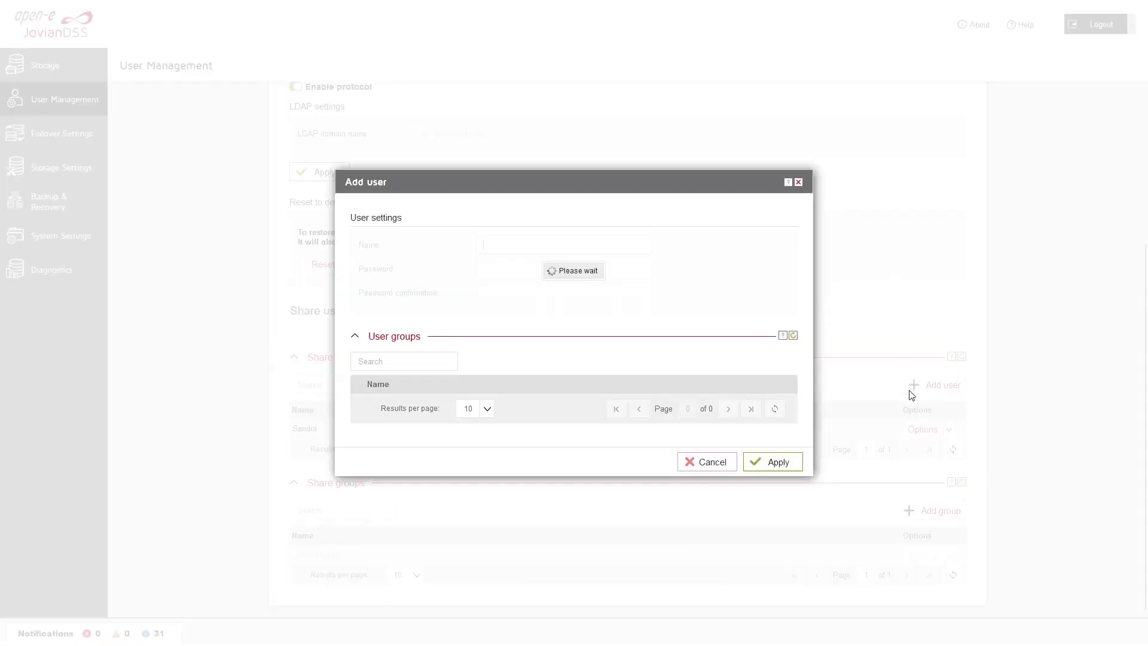
type("John")
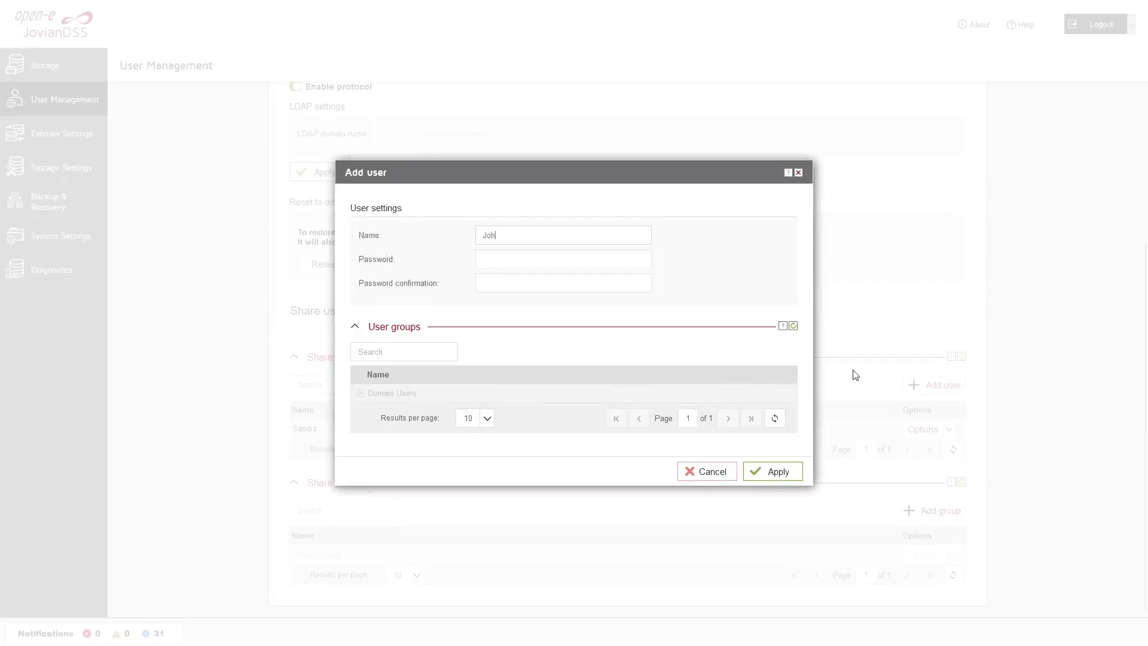
key("Tab")
type("123456")
key("Tab")
type("123456")
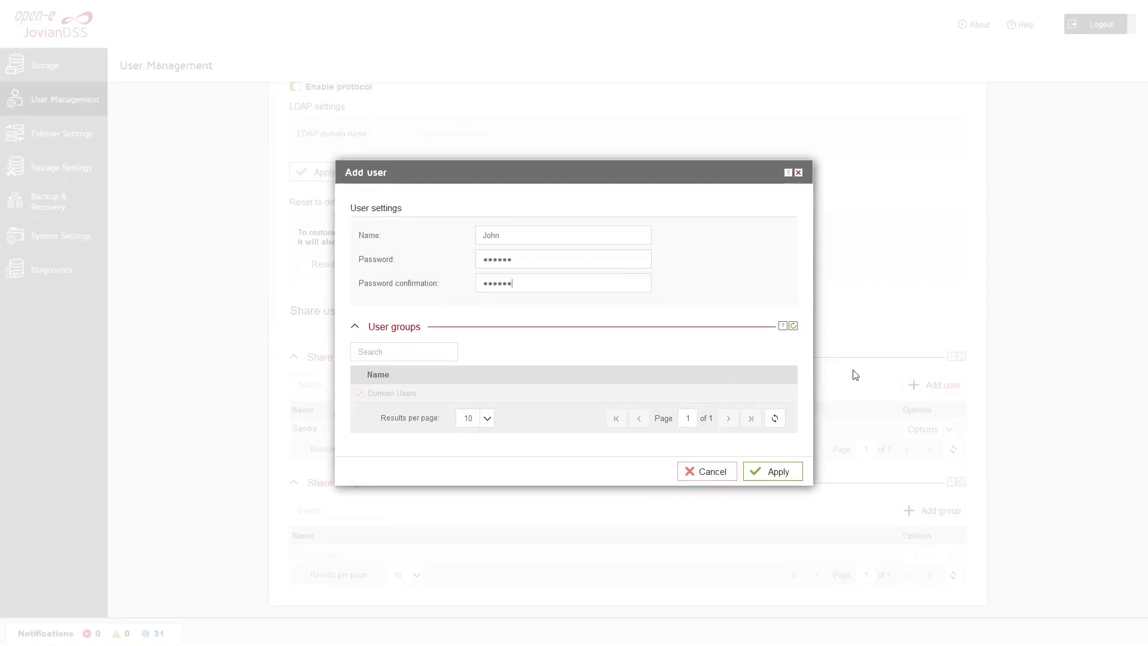
left_click(785, 470)
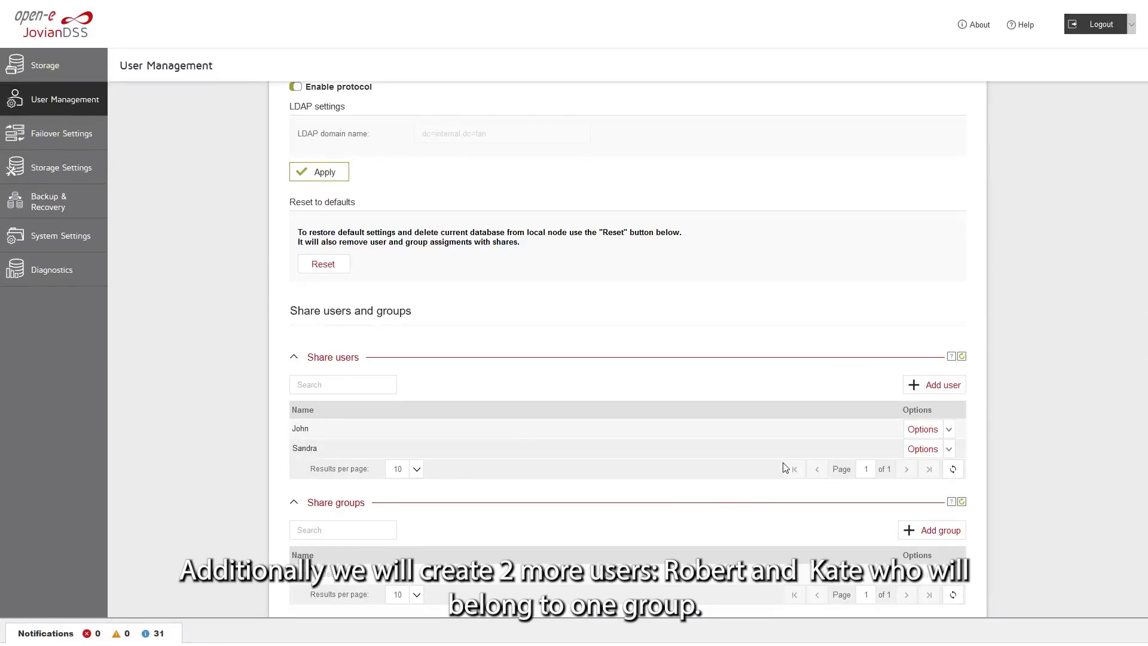
Add a third password-protected share user
left_click(925, 393)
type("Rob******")
key("Tab")
type("******")
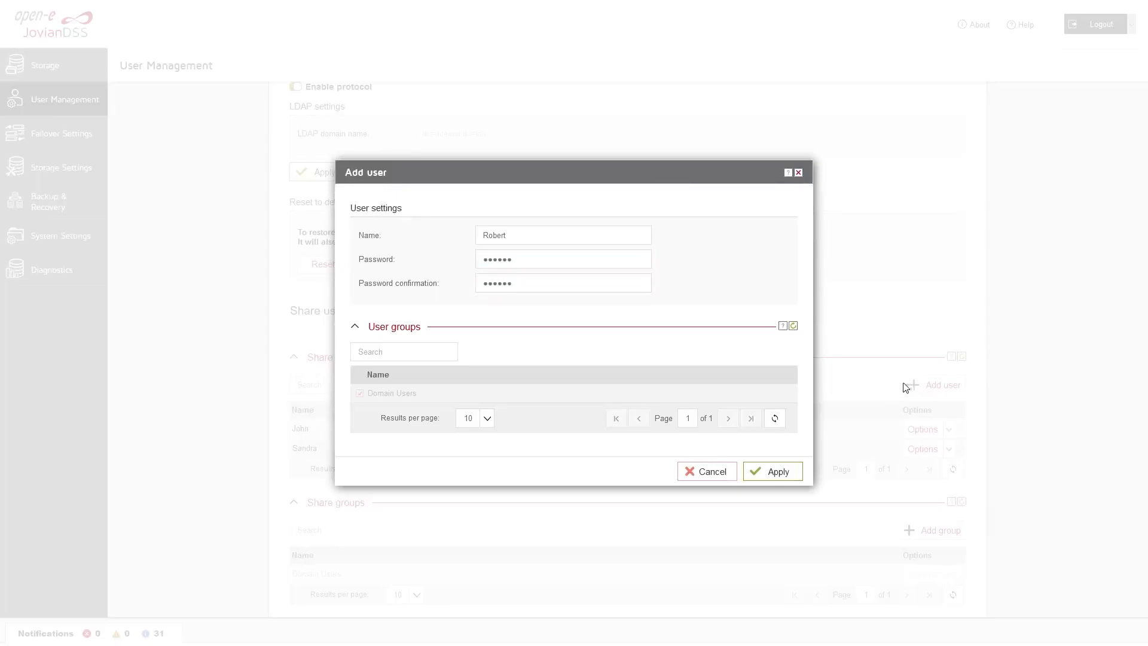
left_click(775, 471)
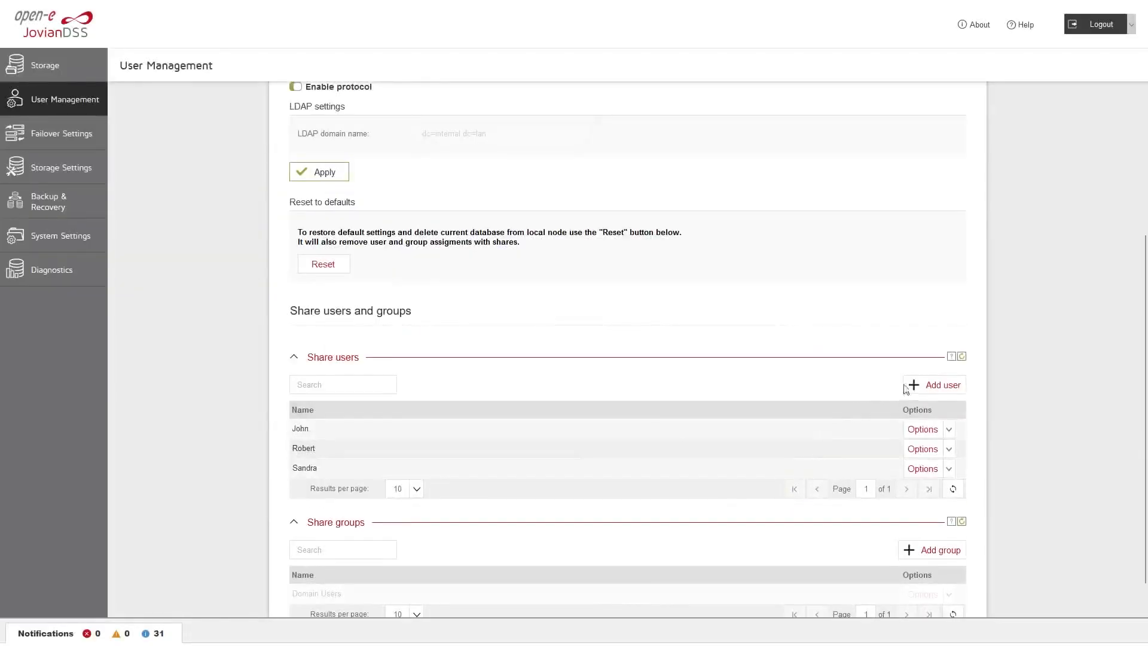
Add a fourth password-protected share user
left_click(909, 384)
type("Kate******")
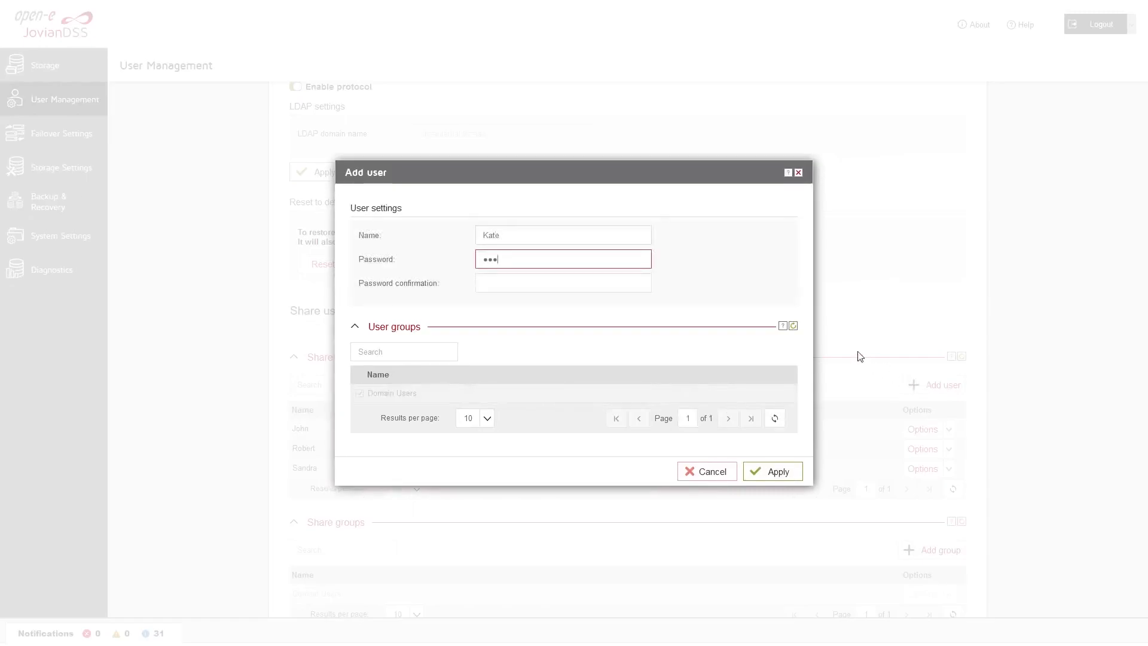
key("Tab")
type("******")
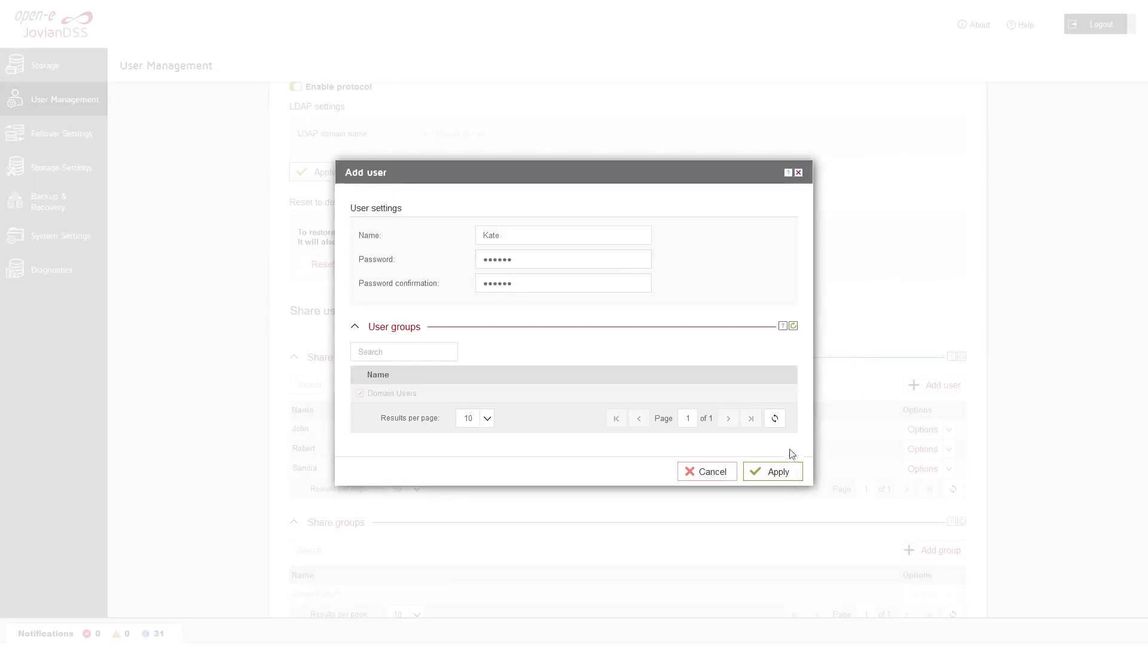
left_click(777, 471)
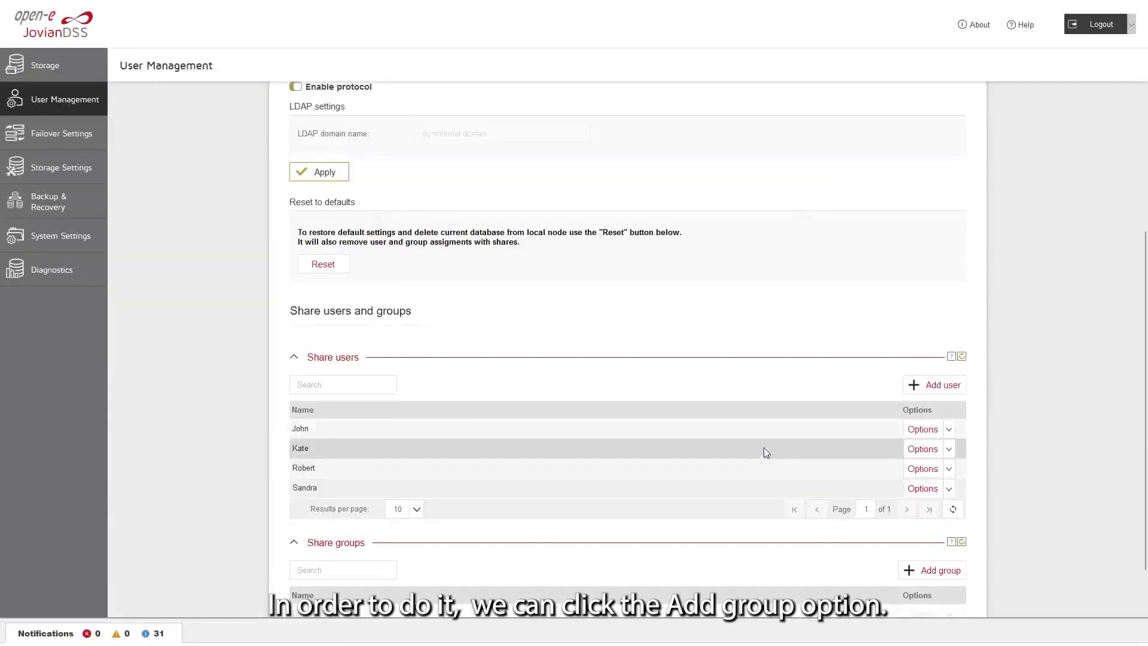
scroll(710, 373, "down", 1)
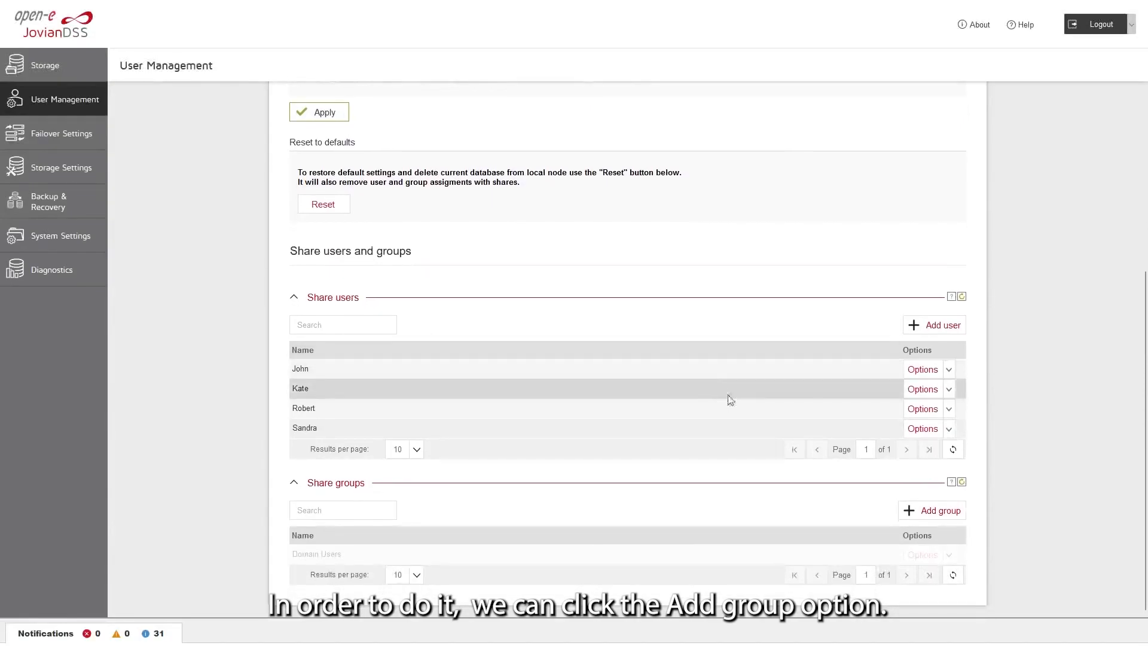
Create share group Read_only_users with the two newest users as members
left_click(909, 510)
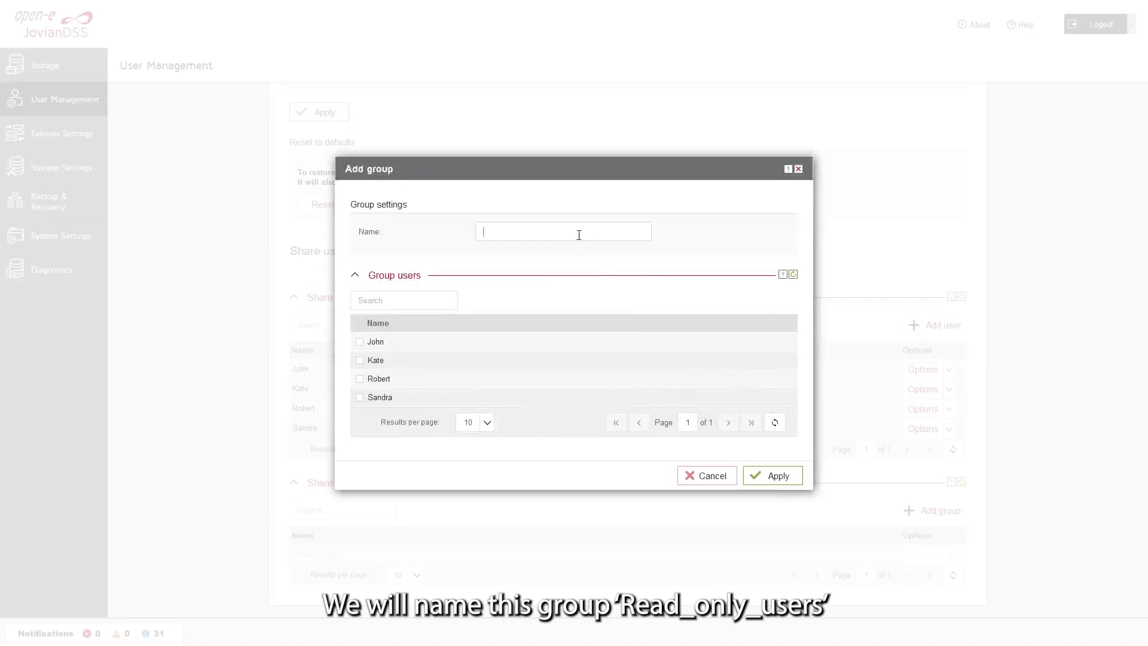
left_click(579, 235)
type("Read_only_users")
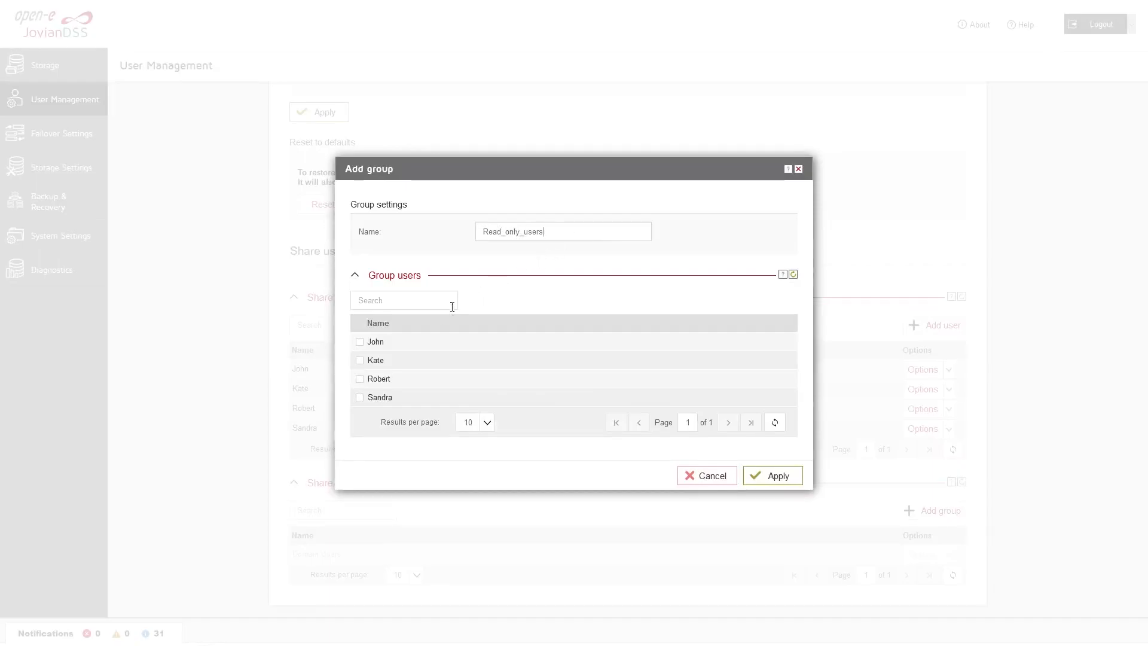
left_click(359, 378)
left_click(359, 360)
left_click(776, 476)
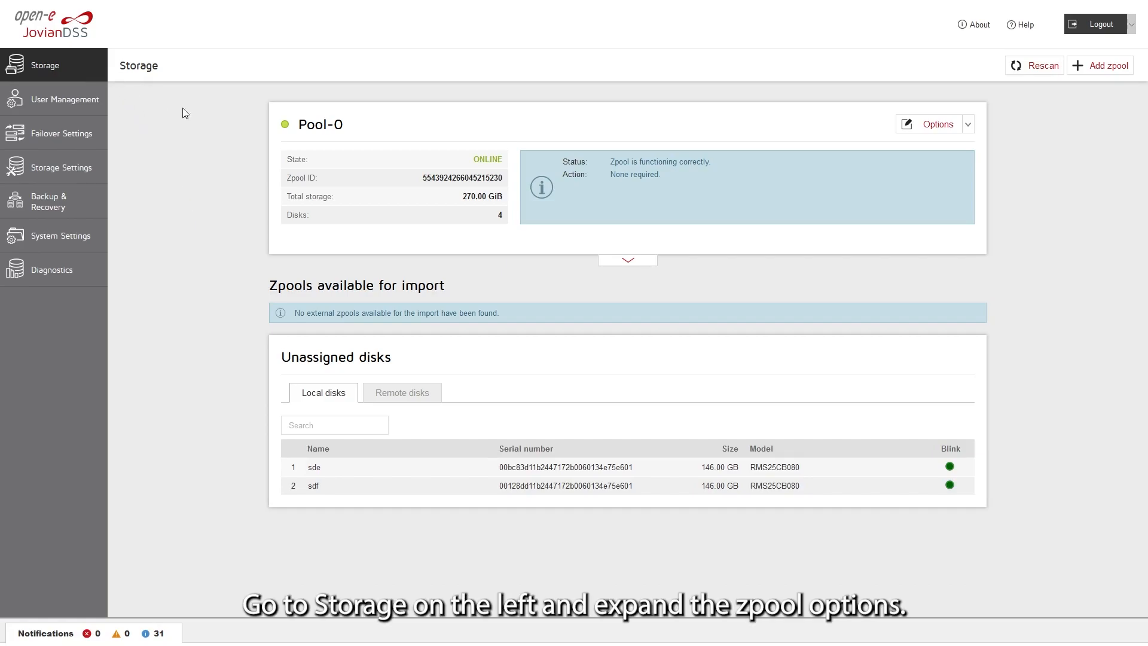
Add dataset dataset0 to Pool-0 and expand it to view its shares
left_click(627, 261)
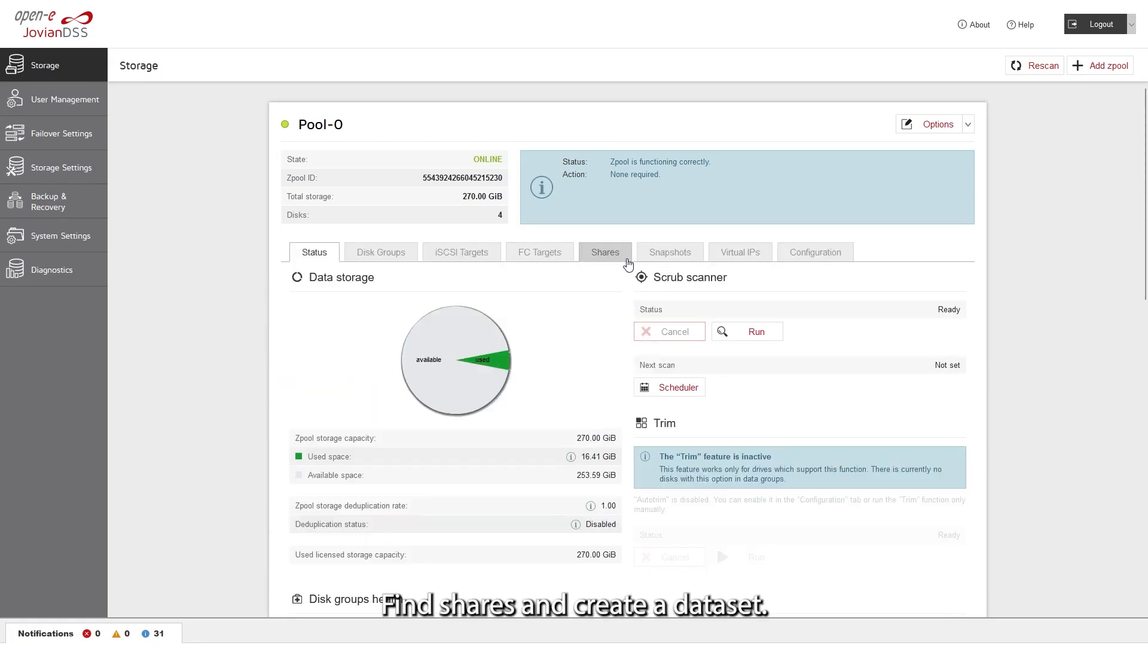
left_click(627, 260)
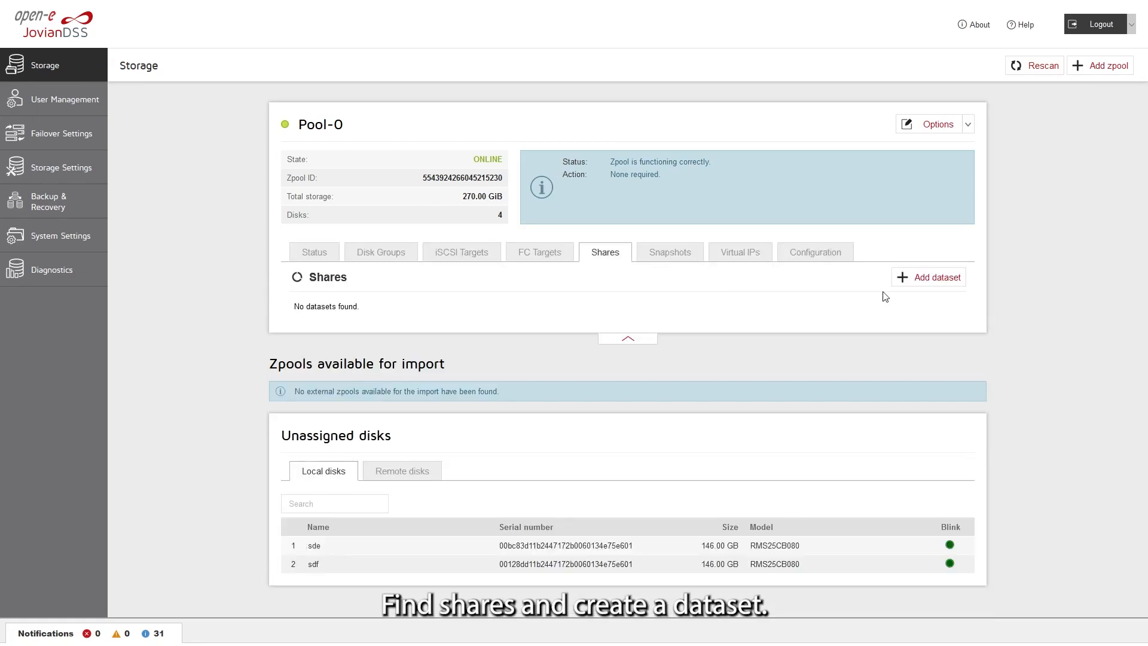
left_click(923, 279)
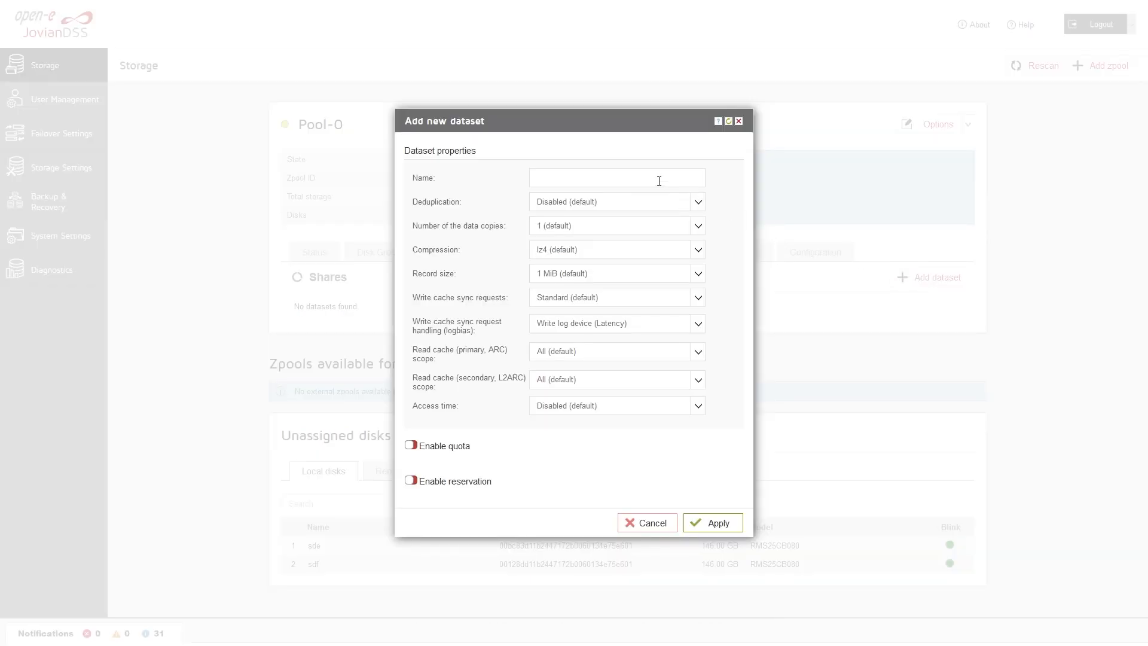
type("dataset0")
left_click(704, 521)
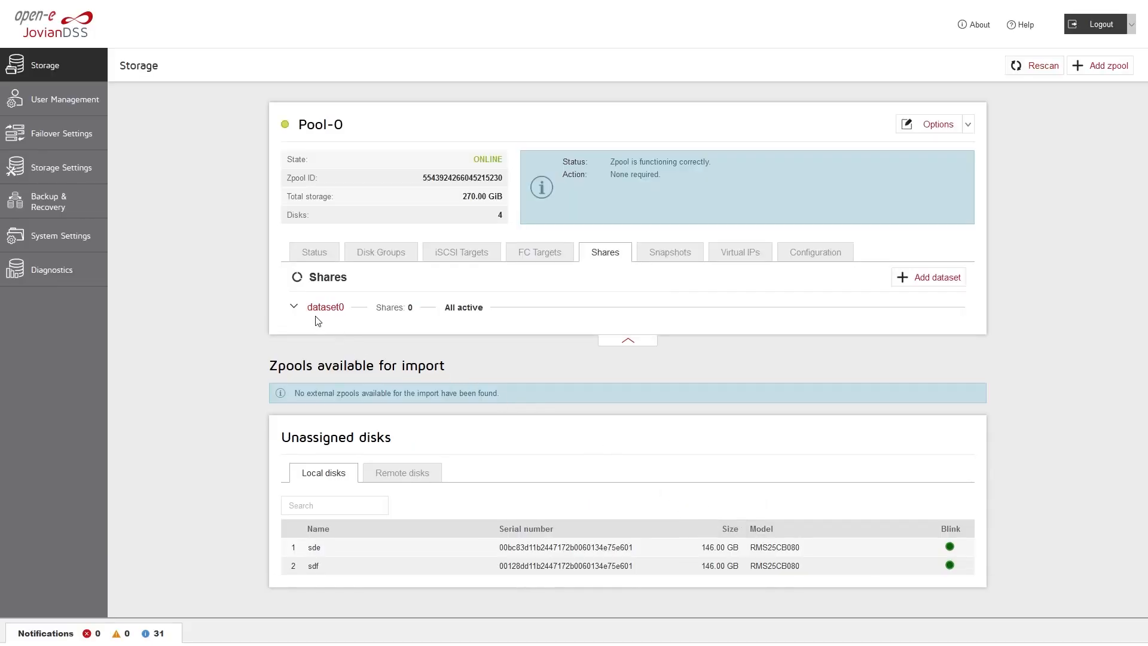
left_click(294, 308)
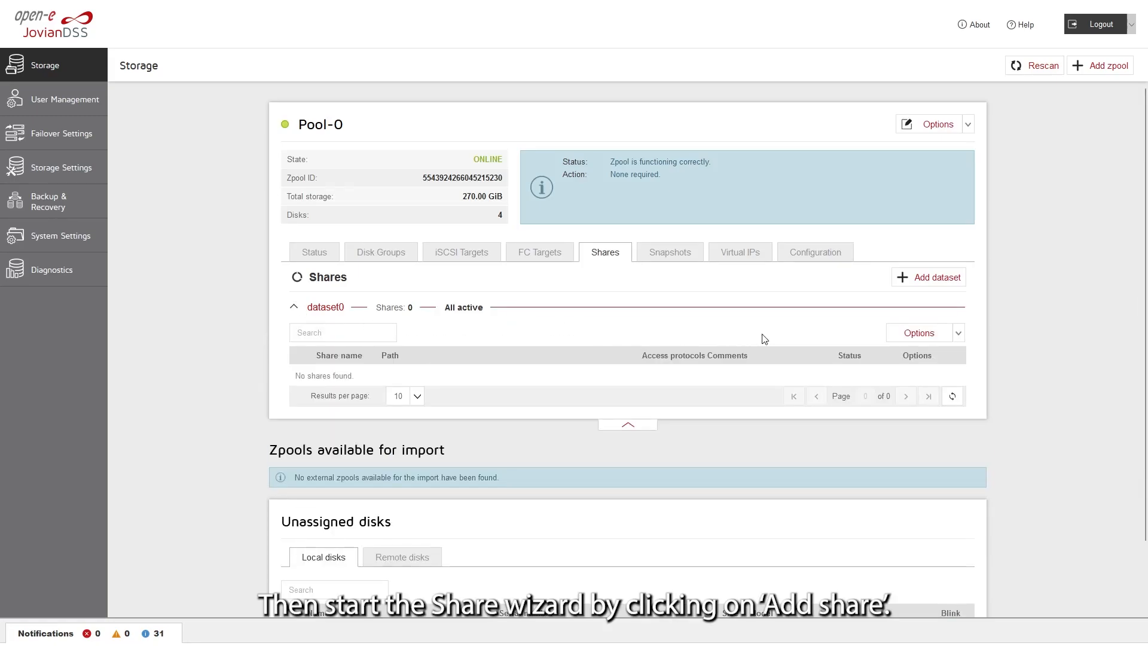
Start a new share named share0 on dataset0 and continue to access protocols
left_click(906, 340)
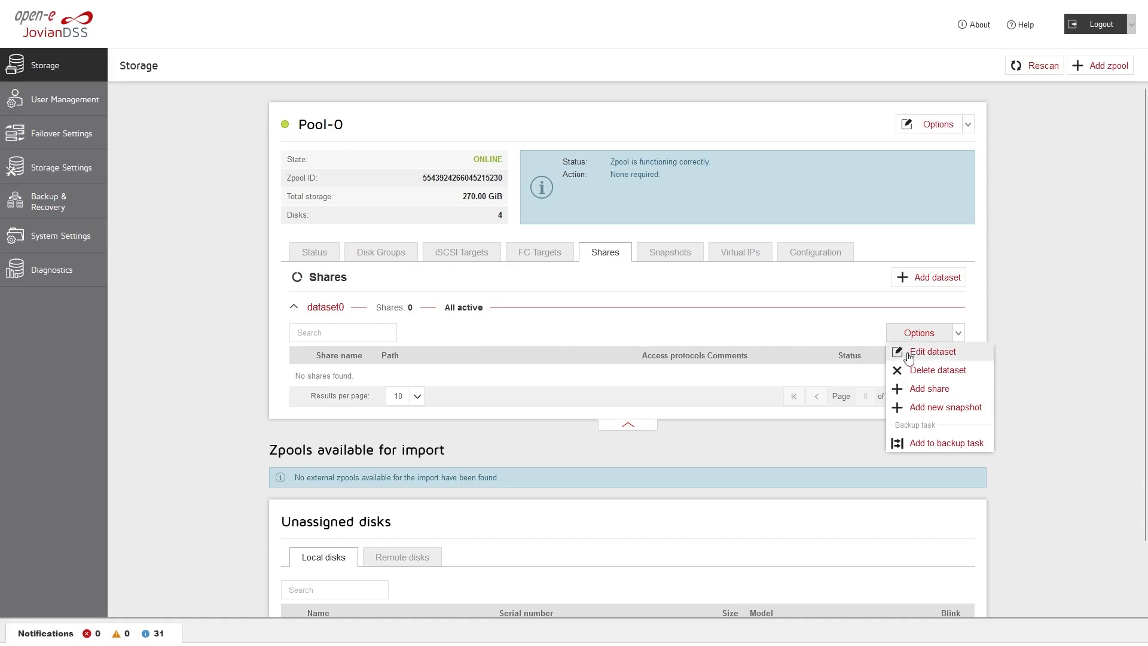
left_click(912, 390)
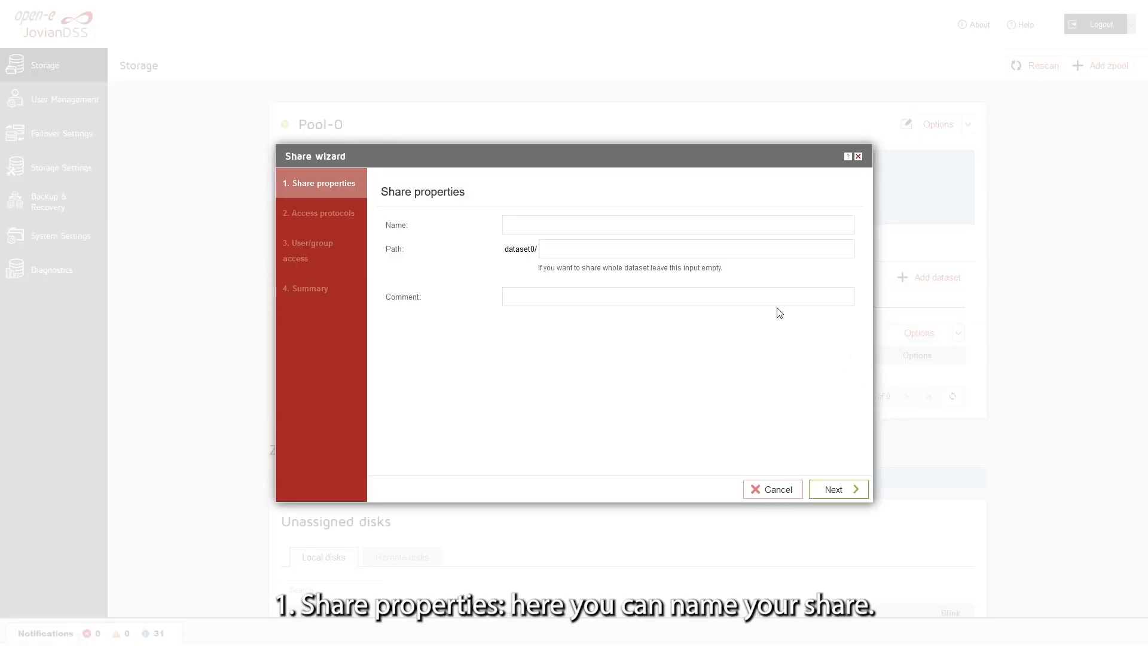
left_click(739, 228)
type("share0")
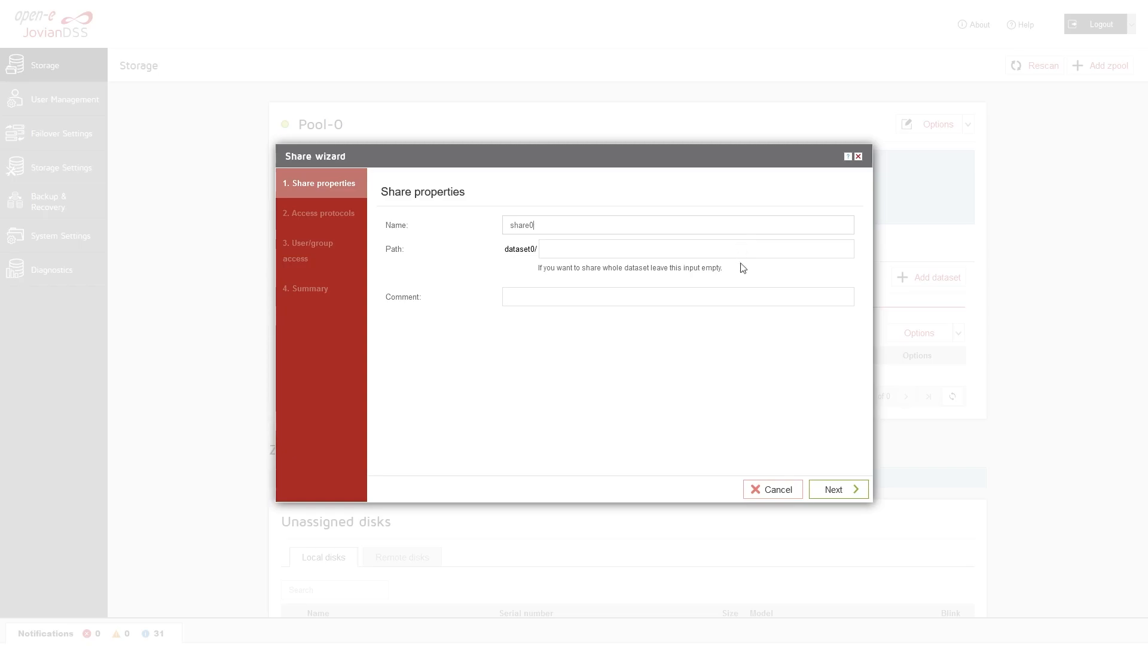
left_click(835, 490)
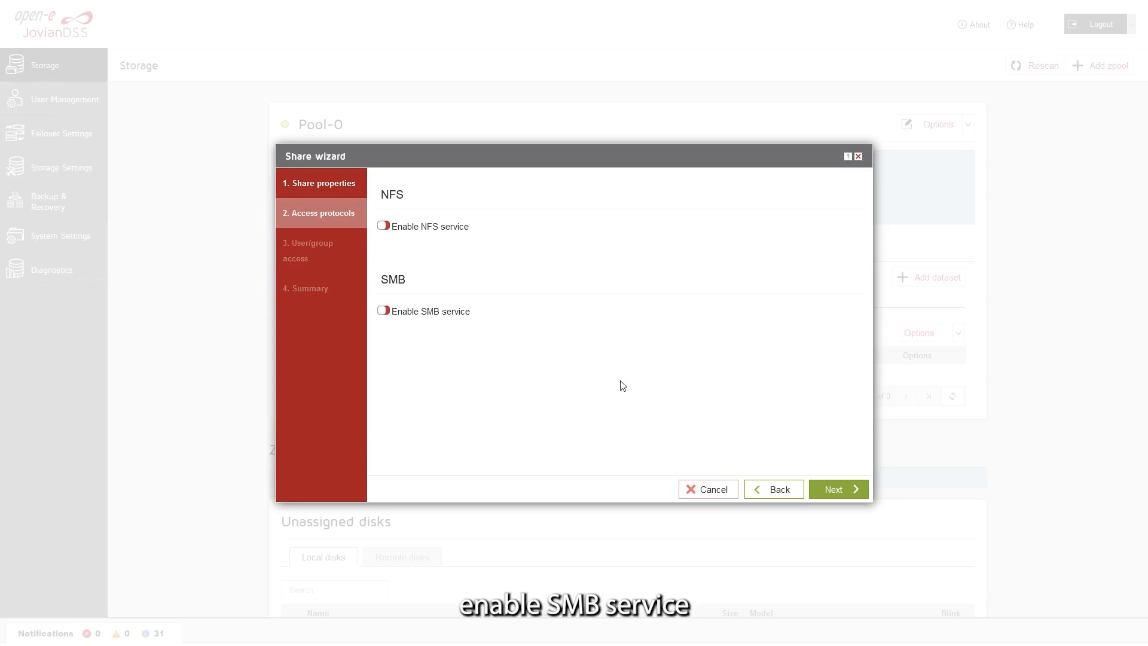
Turn on SMB for share0 with 'Users with password' authorization, then continue
left_click(383, 311)
scroll(498, 314, "down", 3)
scroll(498, 315, "down", 2)
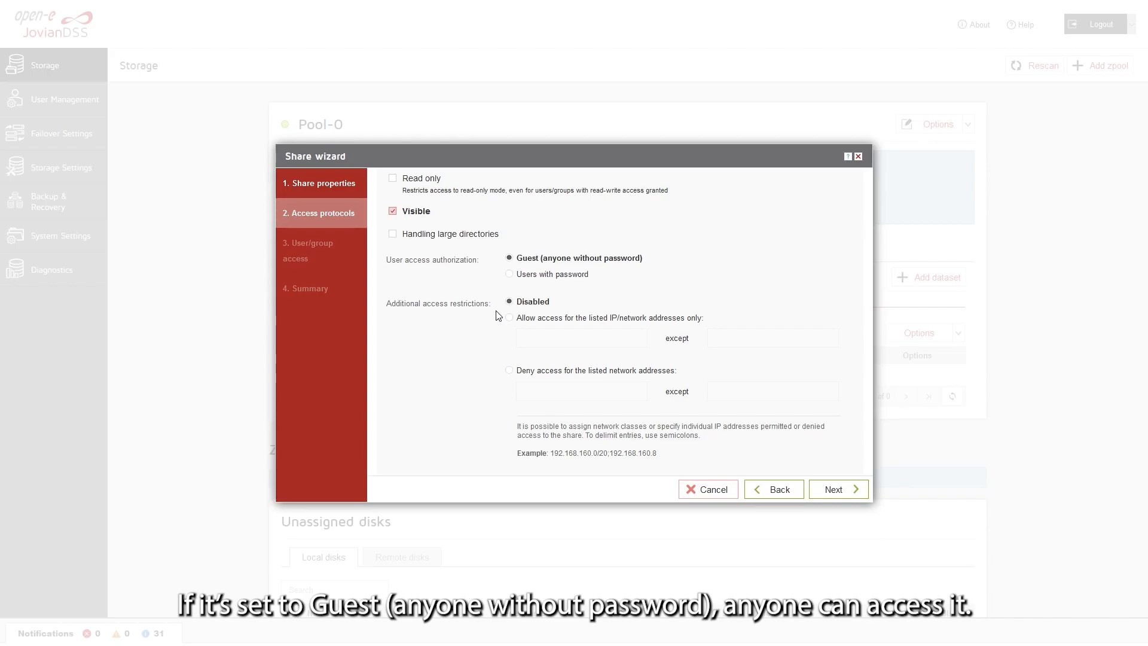
left_click(510, 276)
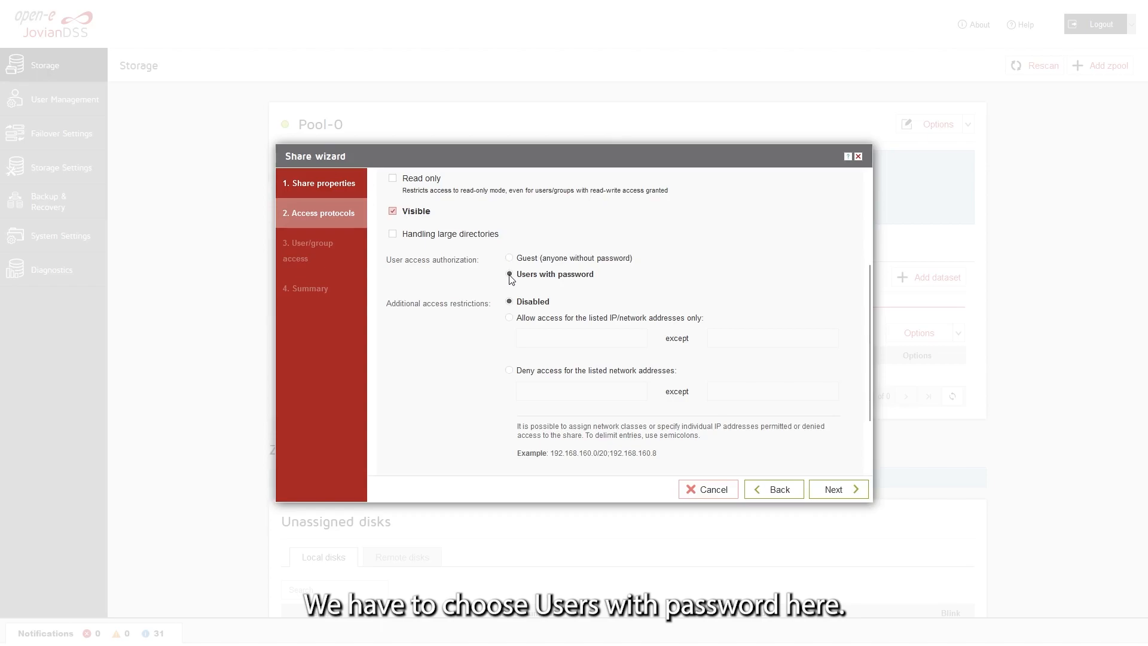
left_click(828, 491)
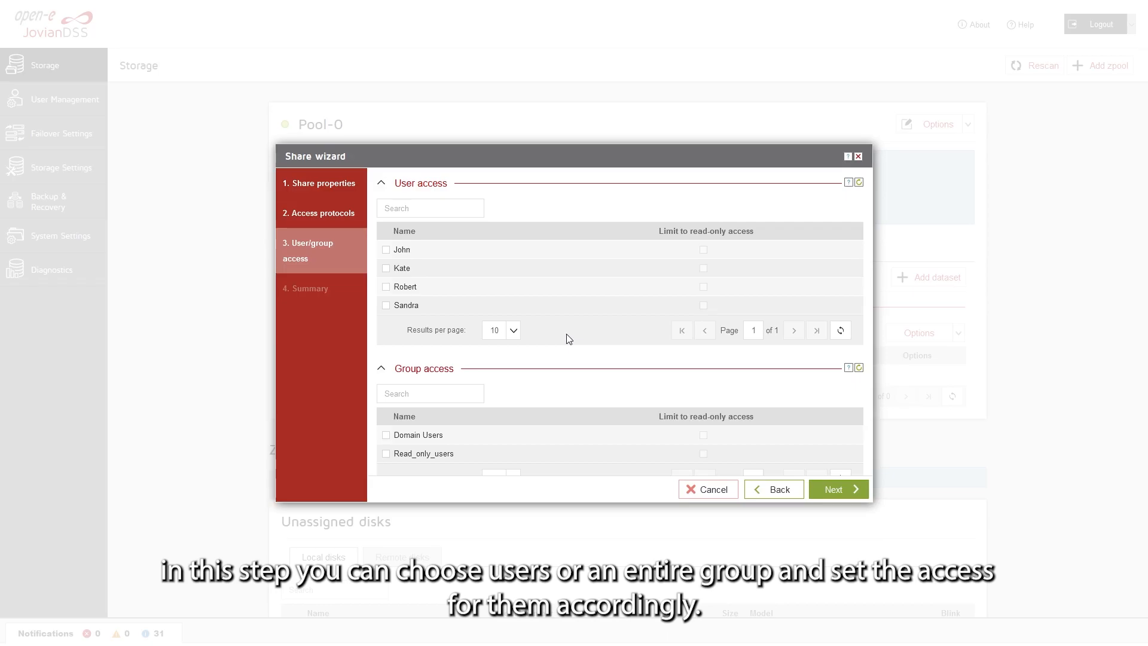
Grant the fourth user full access, the first user and Read_only_users read-only, then create share0
left_click(385, 304)
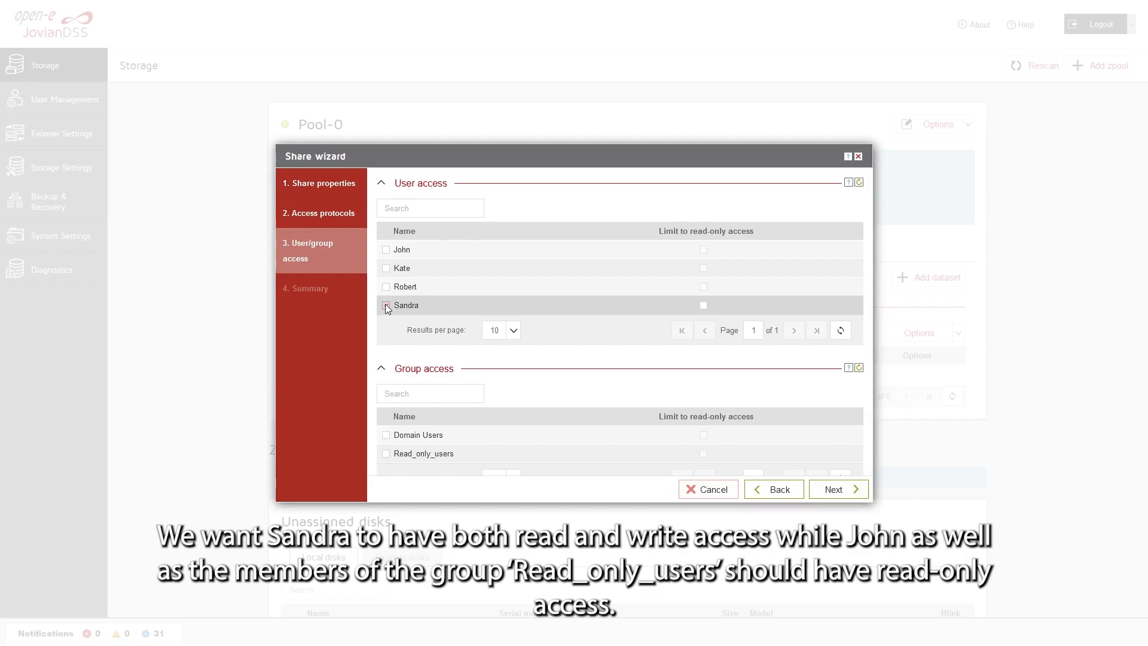
left_click(386, 249)
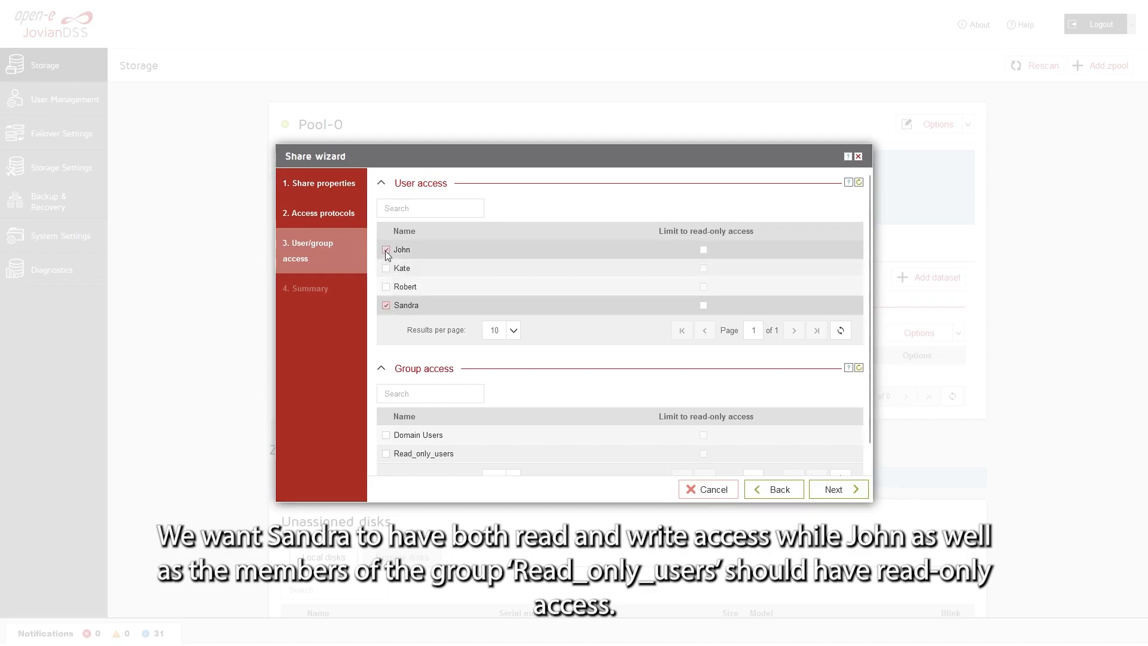
left_click(385, 454)
left_click(703, 452)
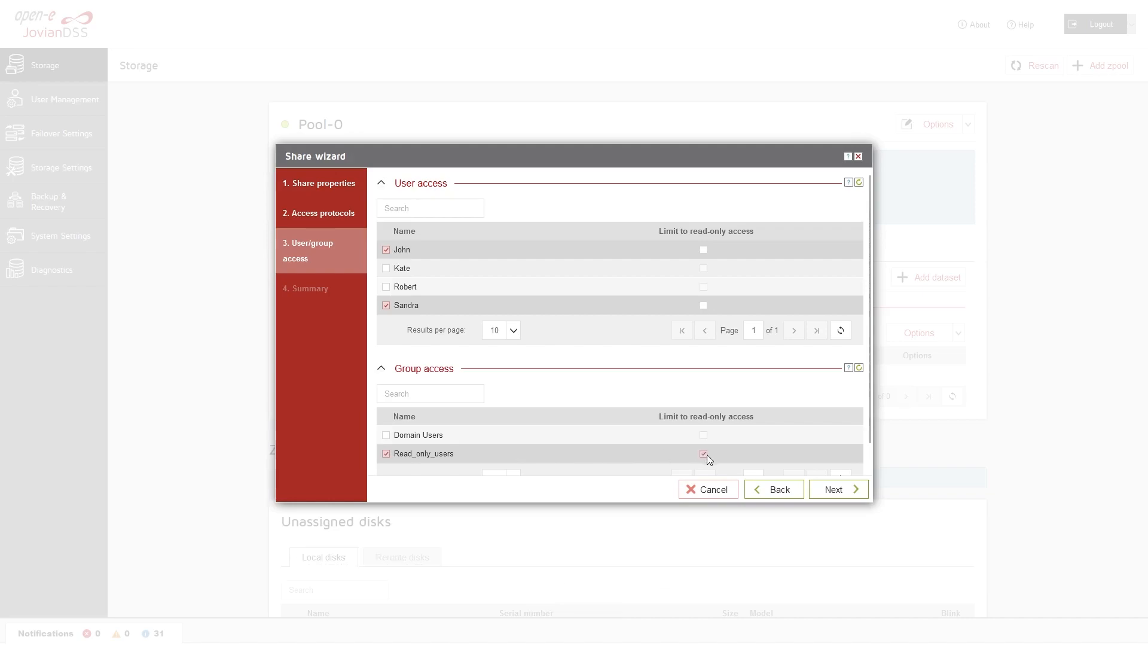
left_click(703, 250)
left_click(829, 490)
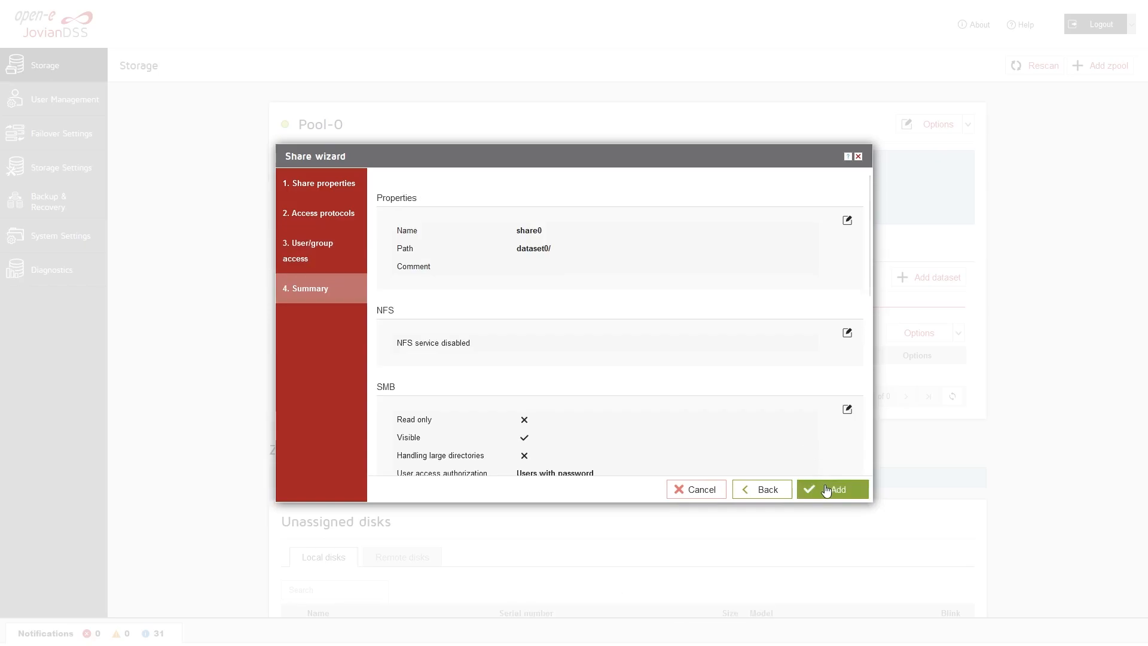
left_click(826, 490)
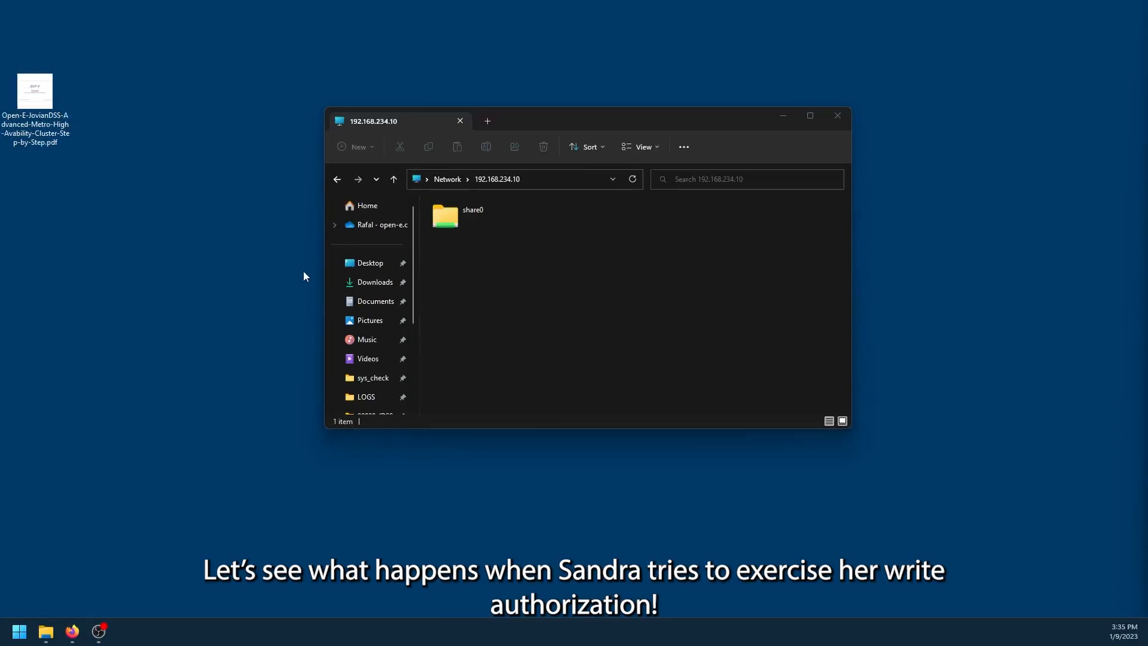
Open share0 at 192.168.234.10 with the read-write user's credentials and copy the desktop PDF in
left_click(472, 216)
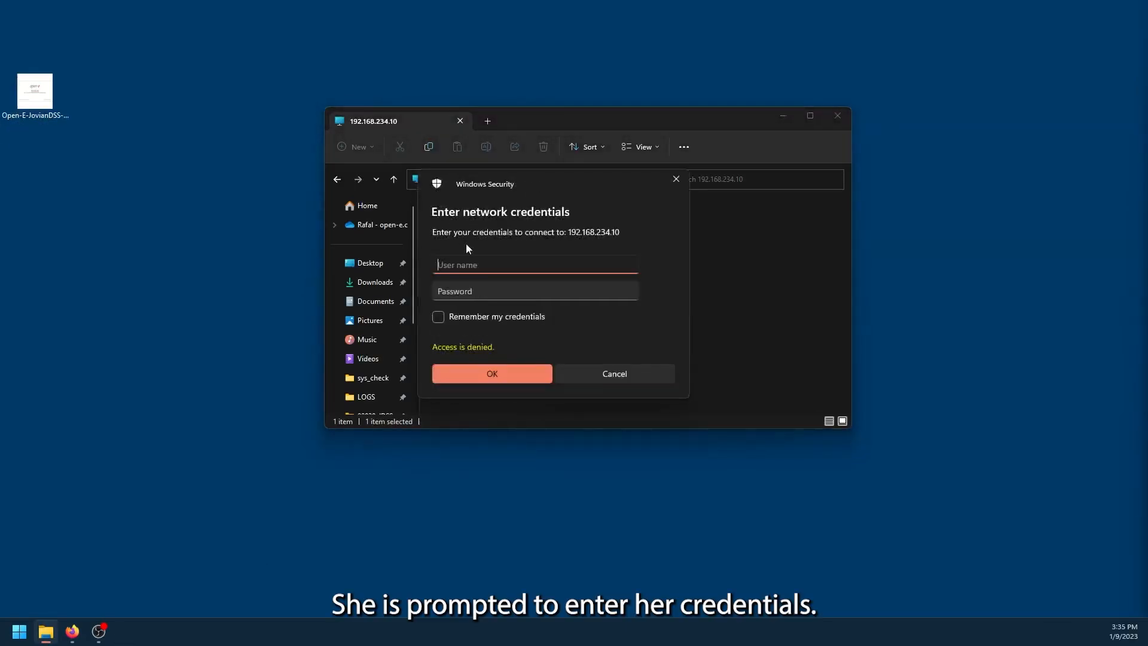
type("Sandra")
key("Tab")
type("••••••")
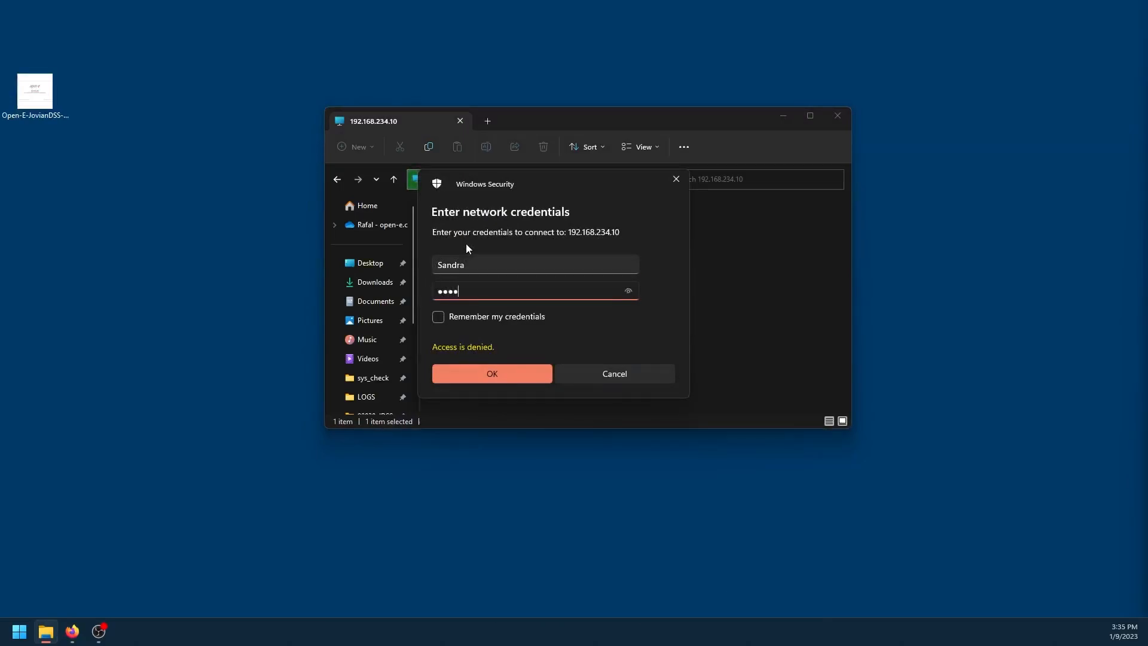
left_click(483, 364)
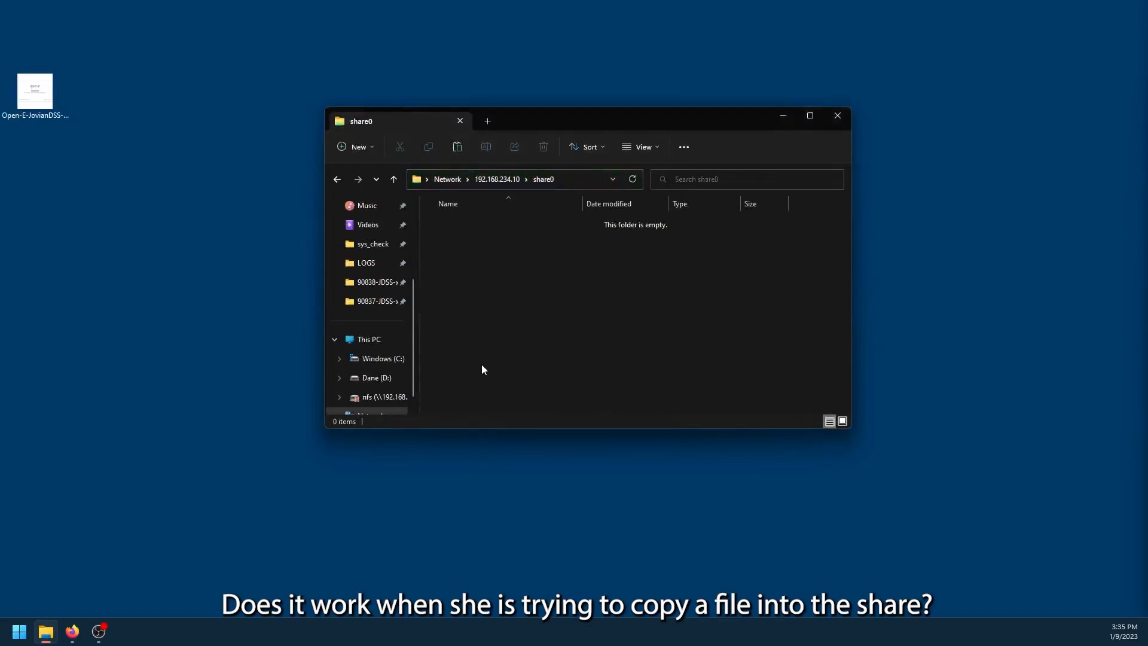
left_click_drag(43, 108, 460, 240)
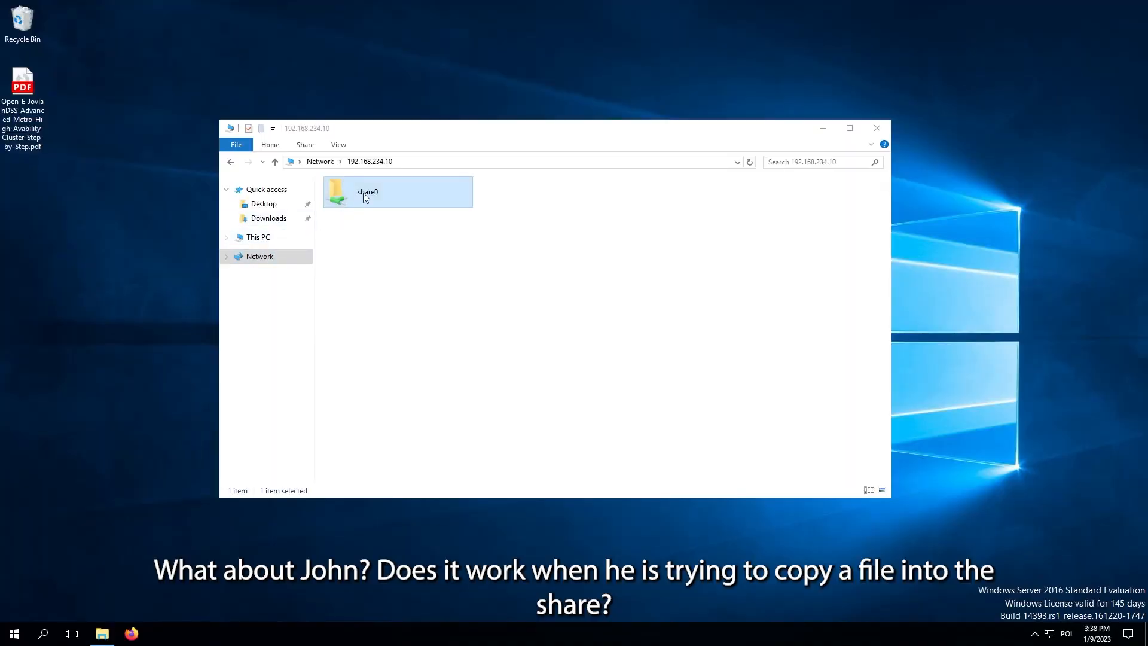
Sign in to share0 as the read-only user and try overwriting its PDF with the desktop copy
double_click(363, 192)
type("John")
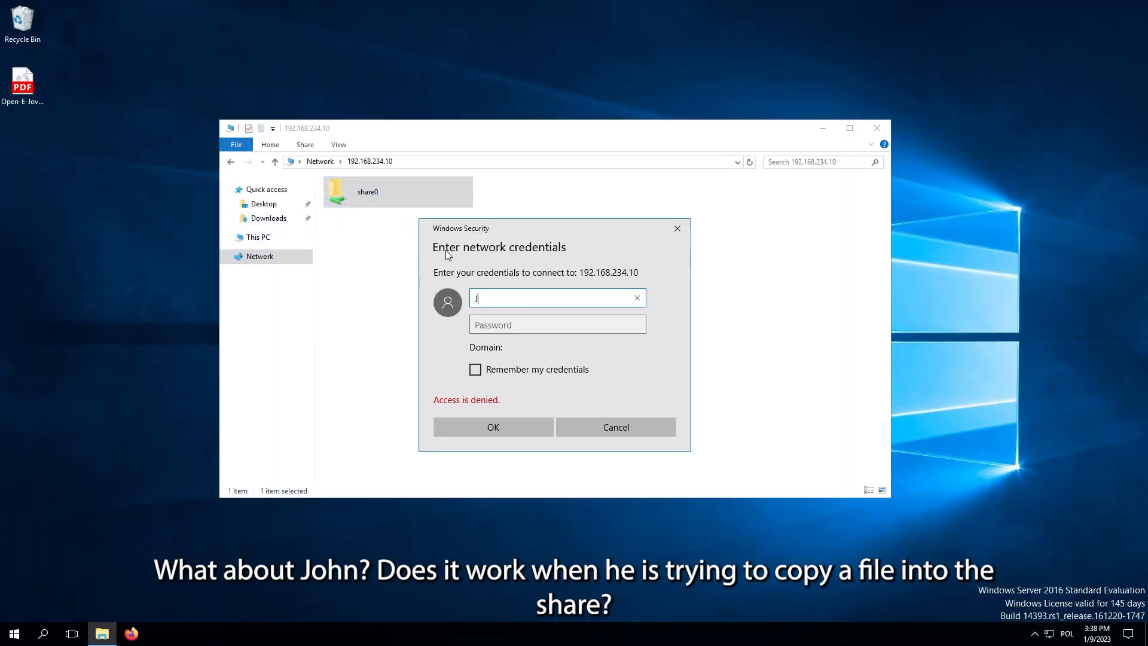
key("Tab")
type("******")
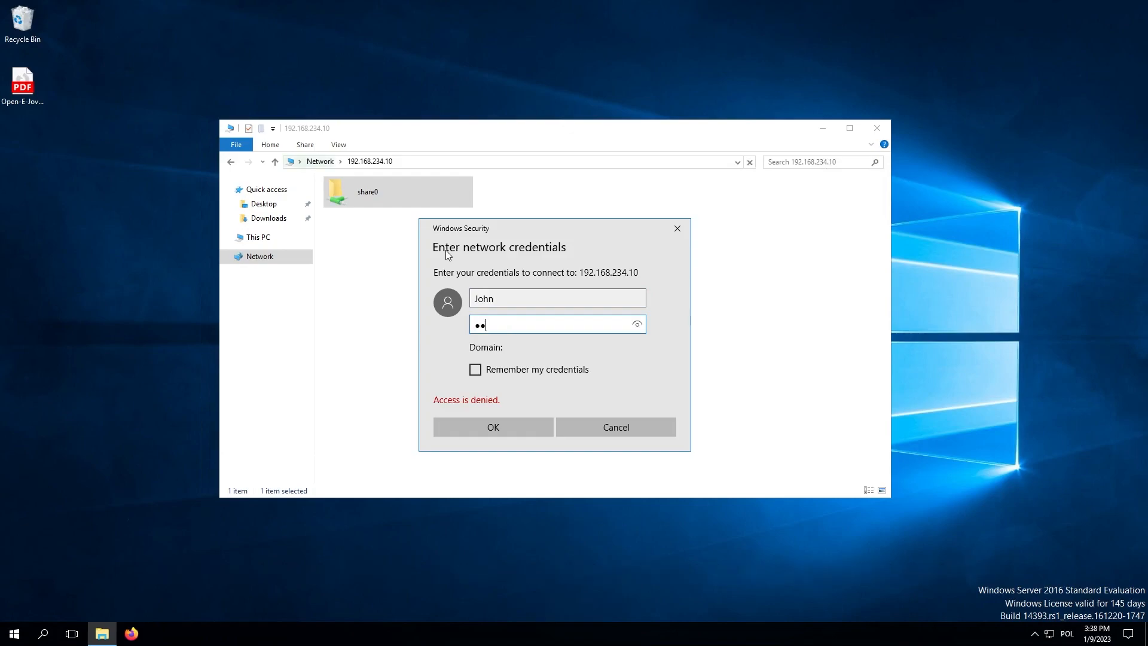
left_click(483, 425)
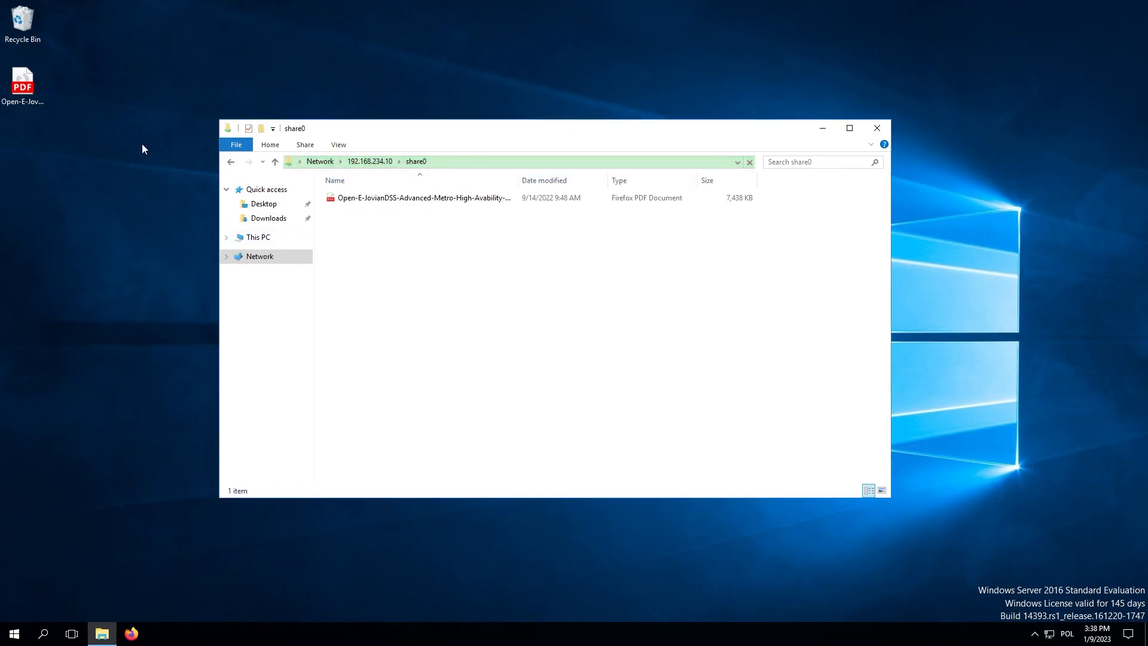
left_click_drag(22, 89, 371, 251)
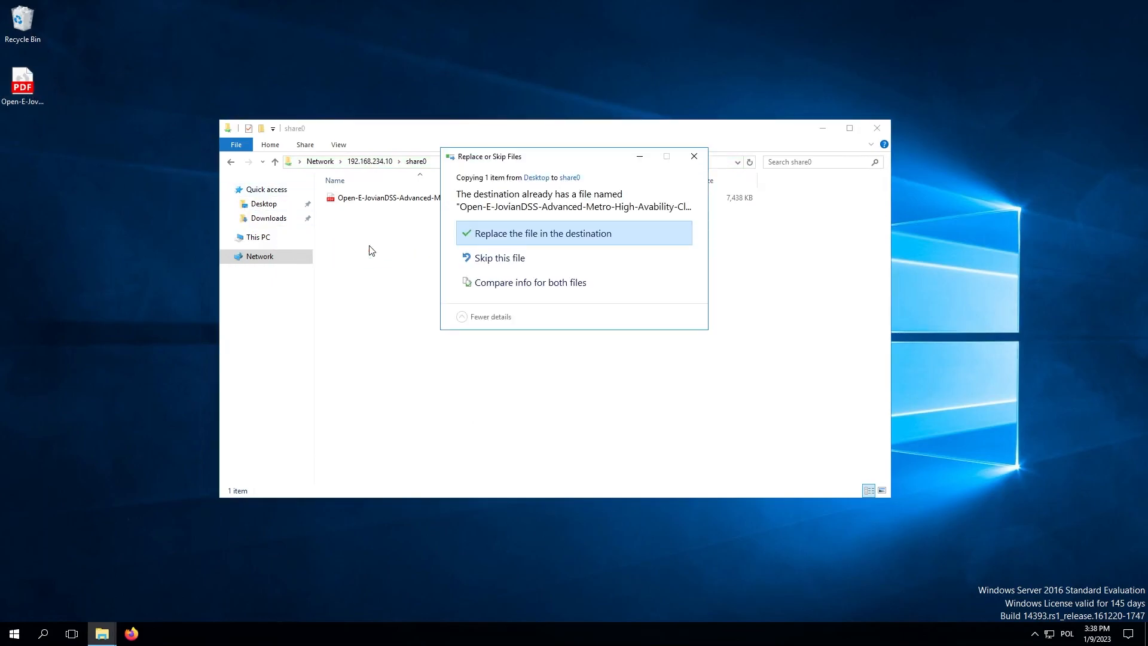
left_click(476, 234)
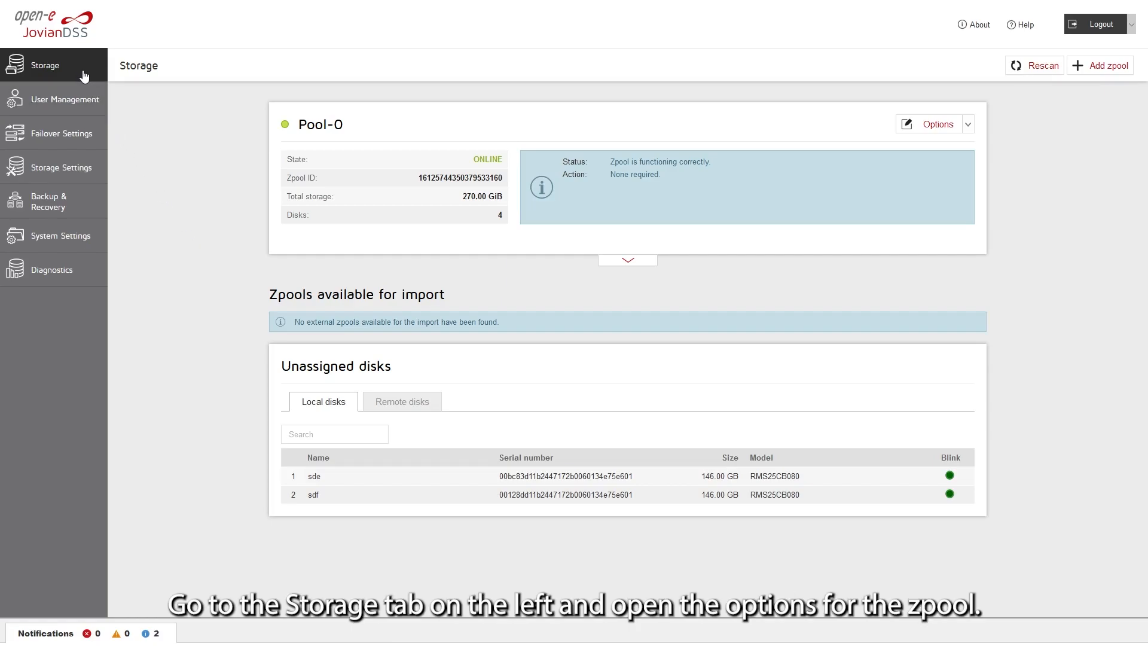
In Pool-0's shares, tick Read only in share0's protocol settings and apply
left_click(615, 261)
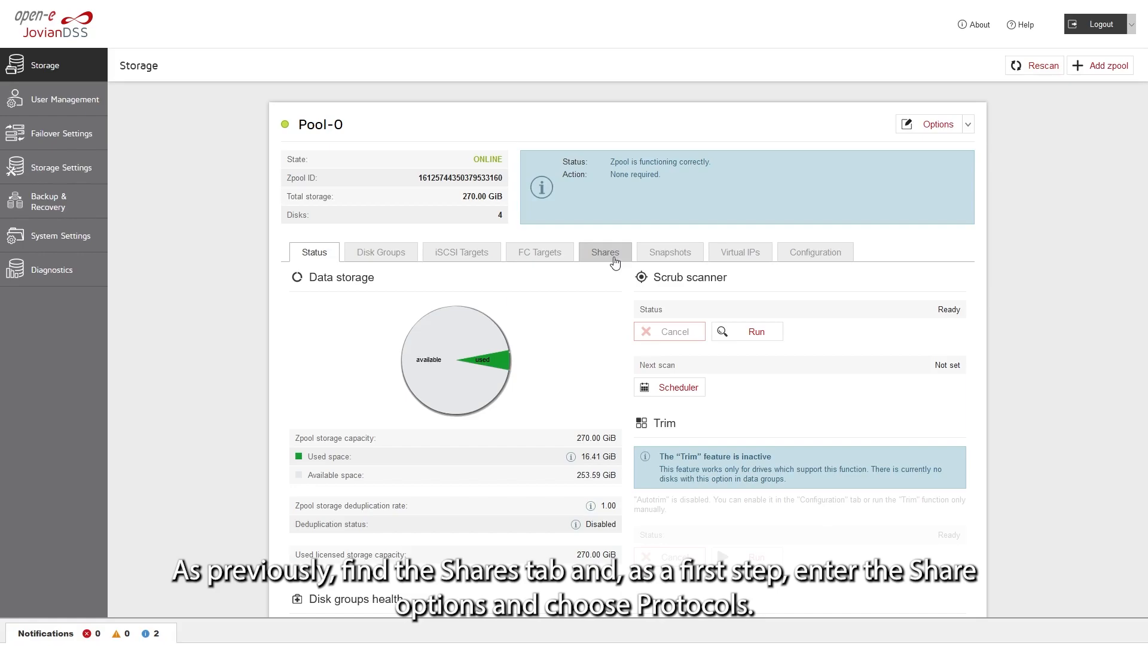
left_click(614, 261)
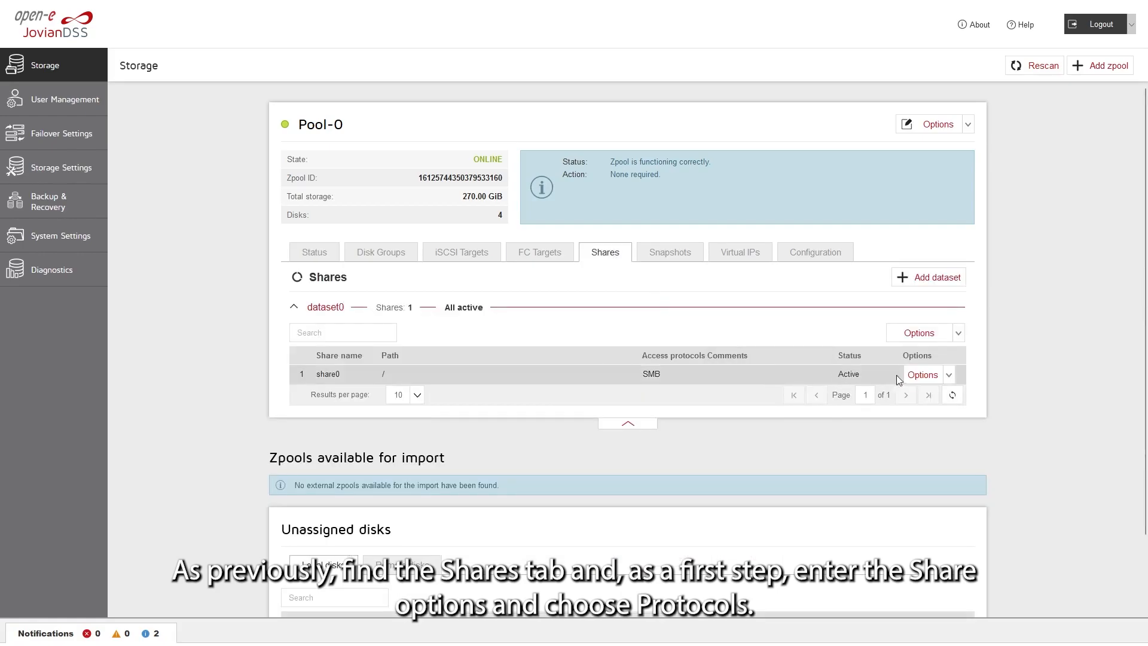
left_click(916, 375)
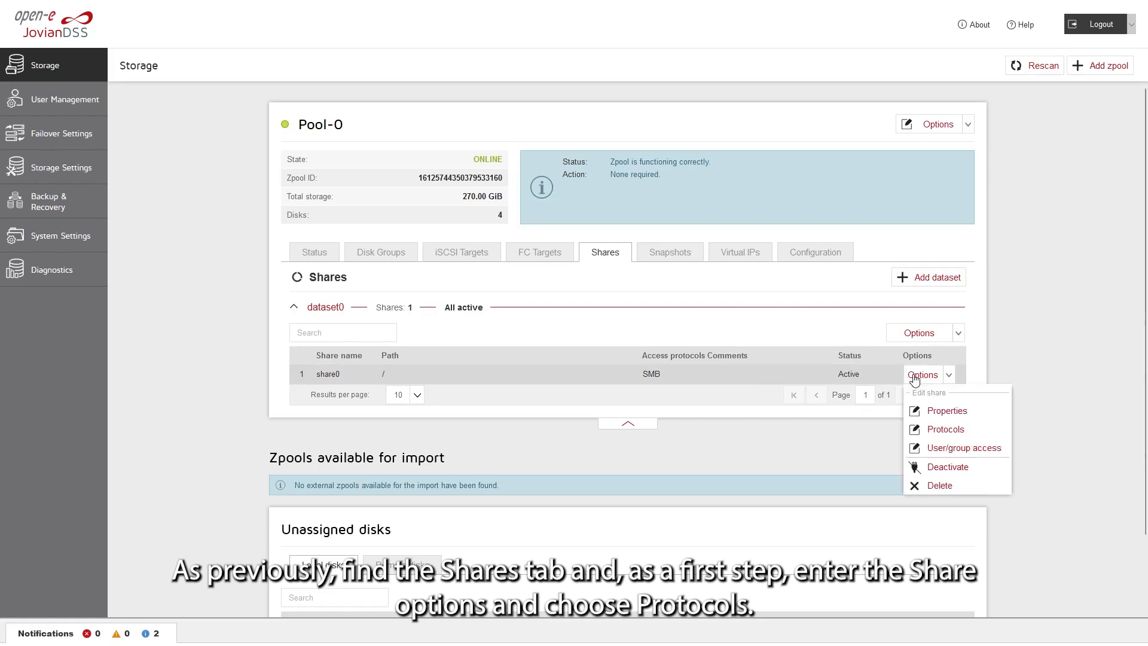
left_click(930, 429)
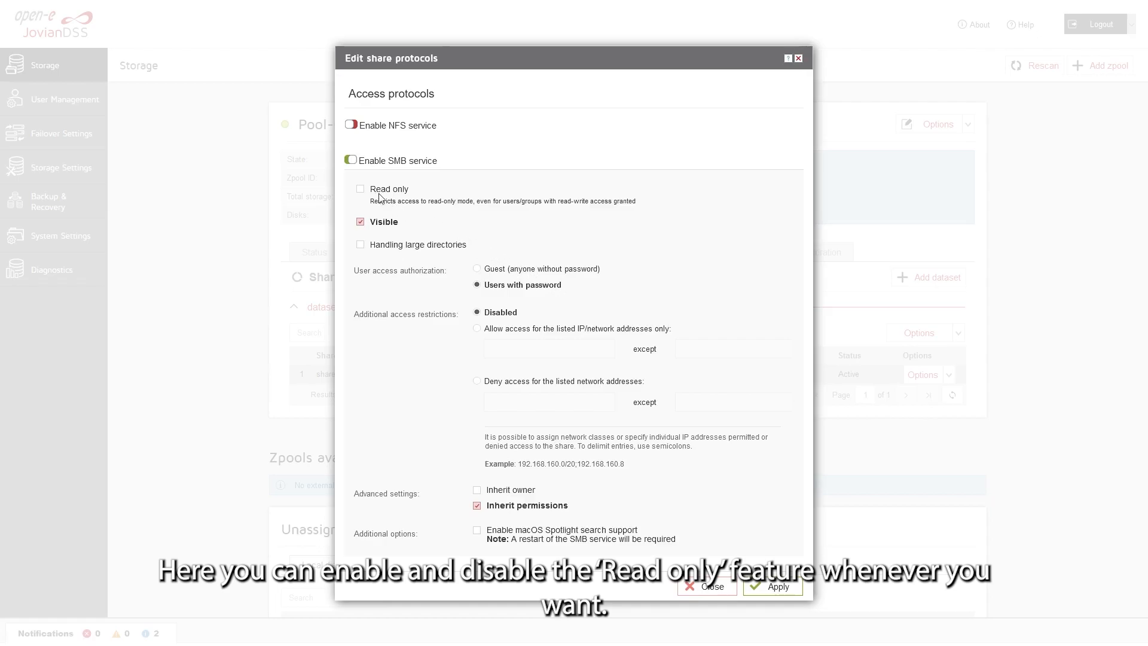
left_click(359, 191)
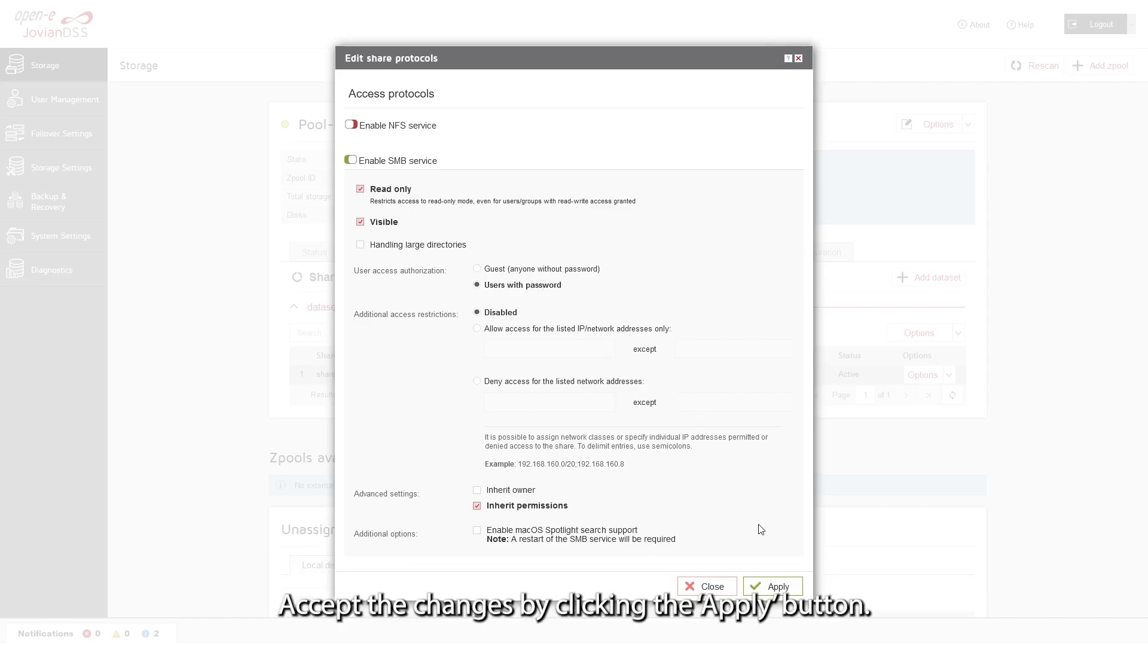
left_click(766, 584)
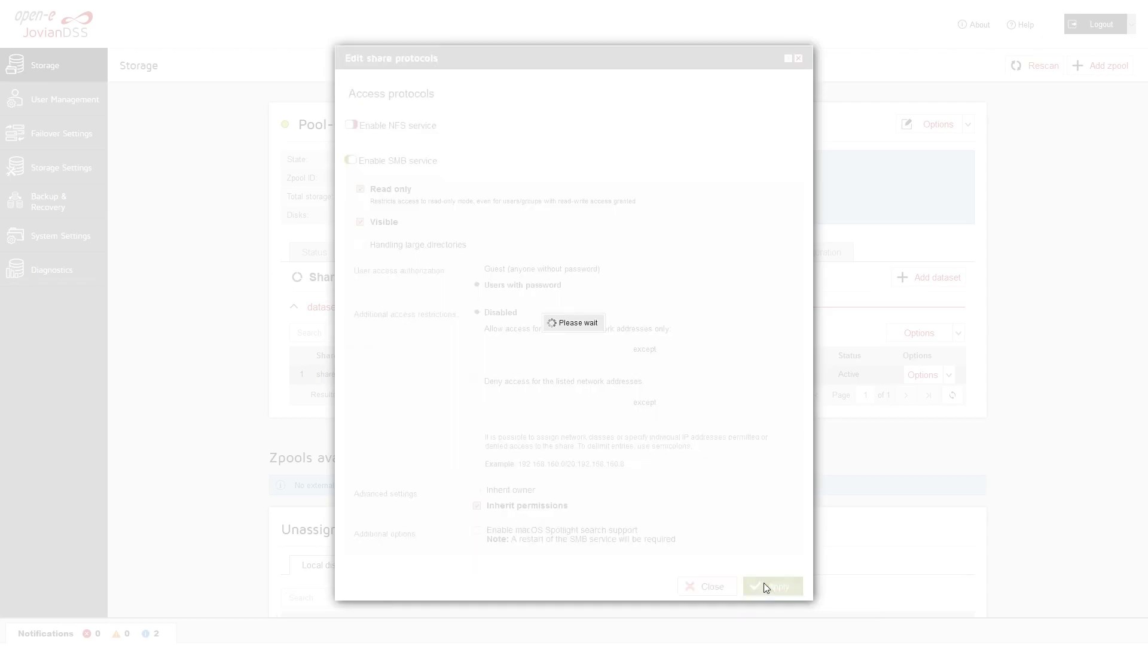